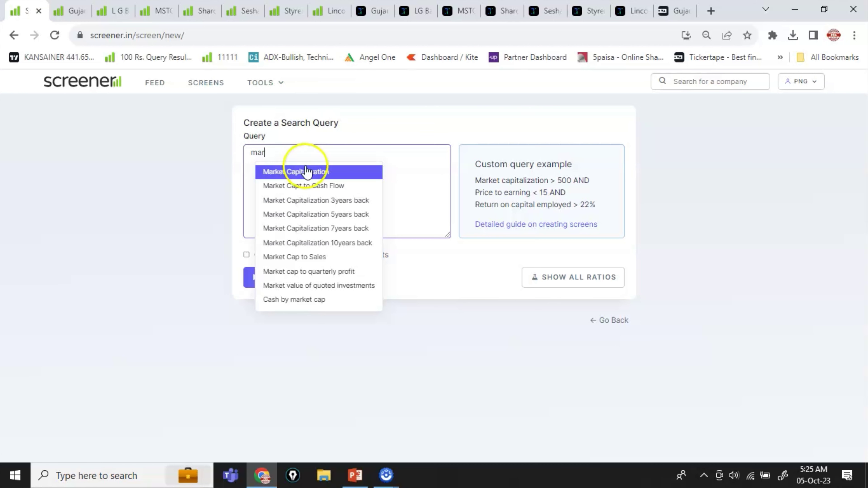
Step: Enter Market Capitalization > 1000 AND as the first condition of the new search query
left_click(299, 170)
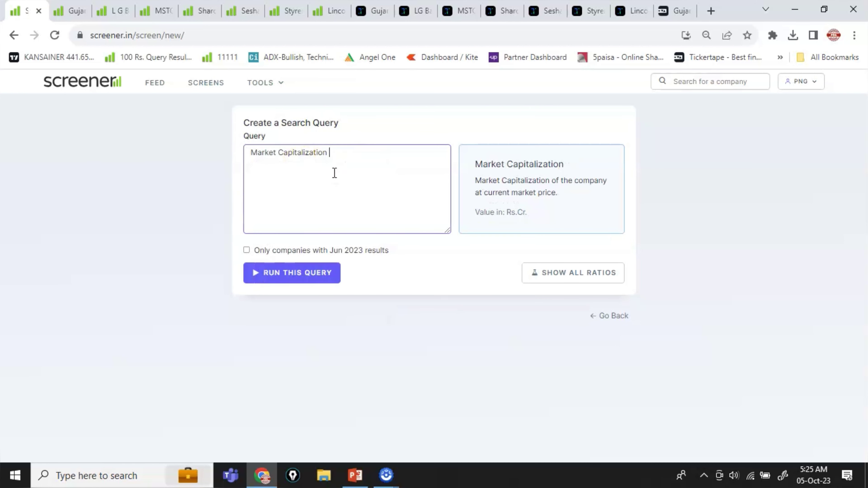
type("> 1000 AND")
key("Return")
type("pr")
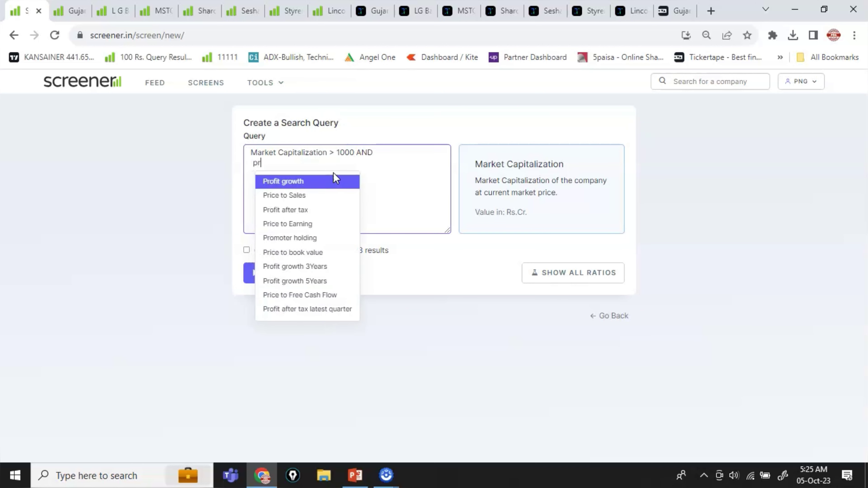
key("BackSpace")
key("BackSpace")
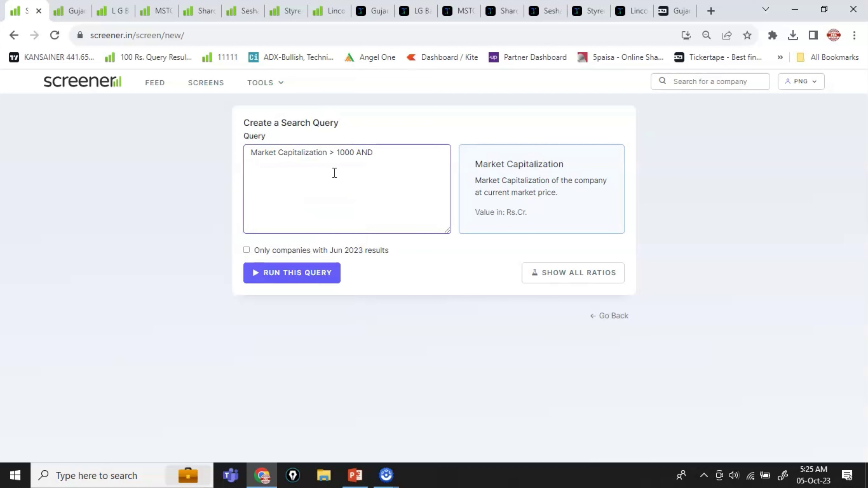
Step: Add the condition Current price > 50 on the query's second line and run the query
type("cu")
left_click(329, 182)
type("> 50")
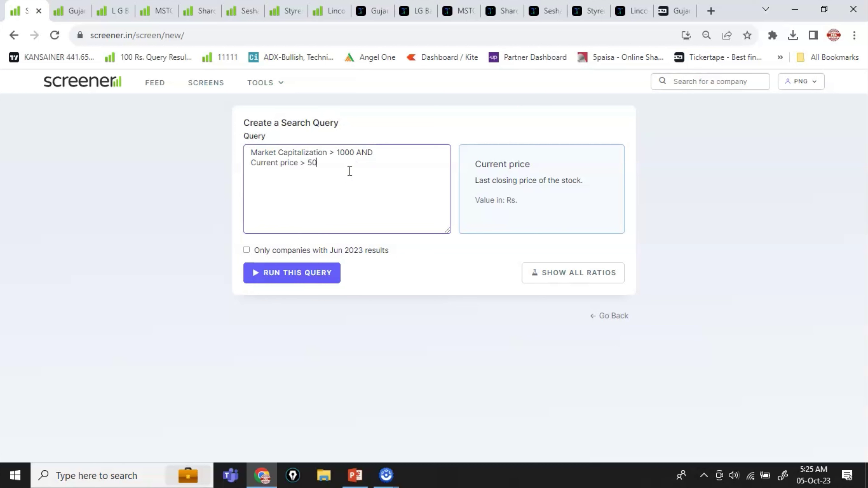
left_click(320, 276)
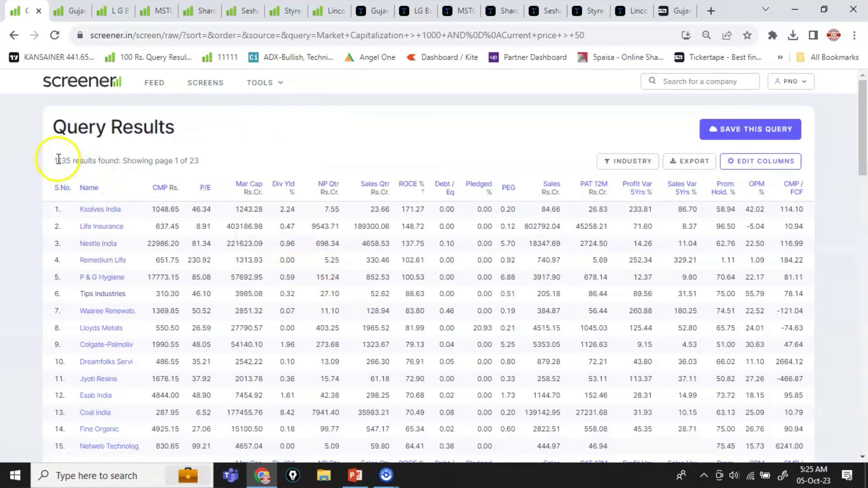
Step: Extend the search query below the results with AND and the condition Profit growth 5Years > 15 AND
double_click(71, 160)
scroll(208, 202, "down", 15)
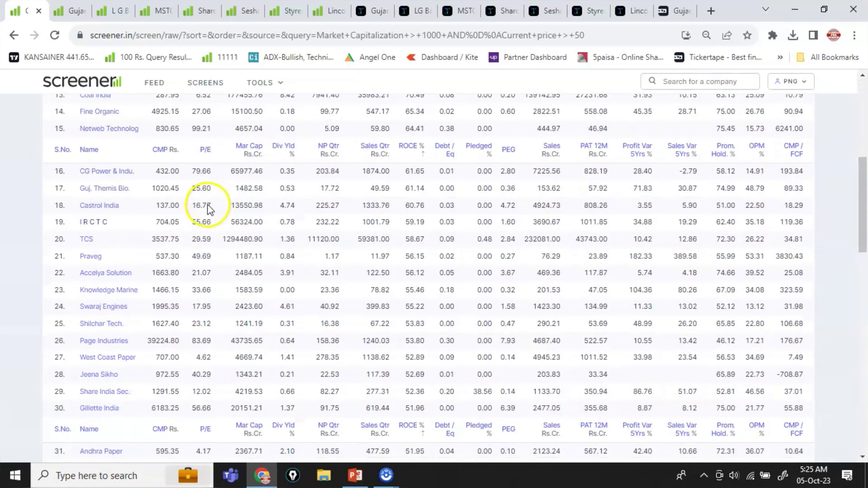
scroll(212, 232, "down", 10)
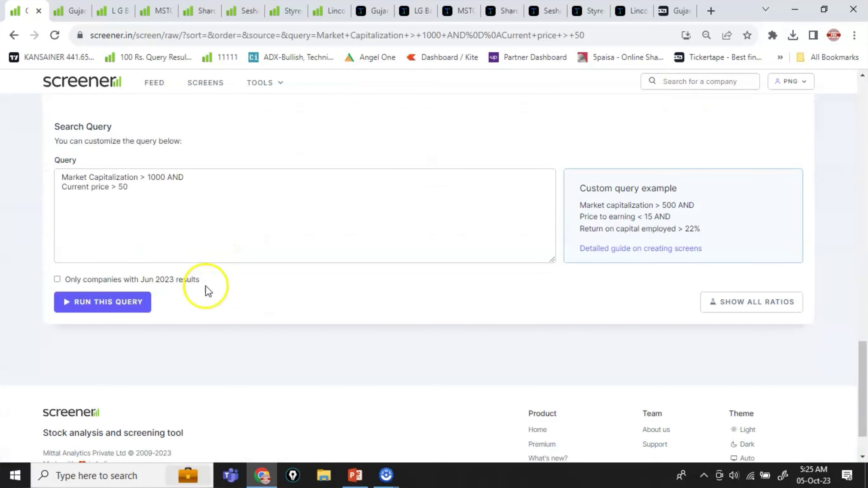
left_click(96, 199)
type("AND")
key("Return")
type("pro")
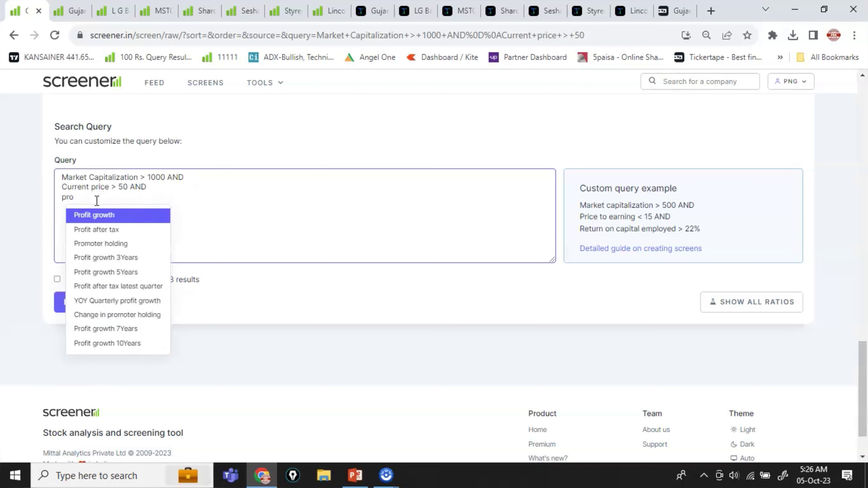
left_click(144, 272)
left_click(171, 197)
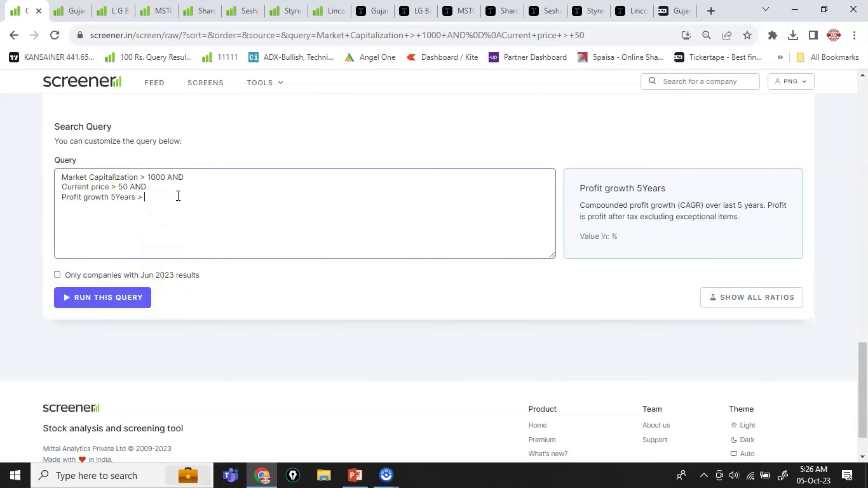
type("> 15 AND")
key("Return")
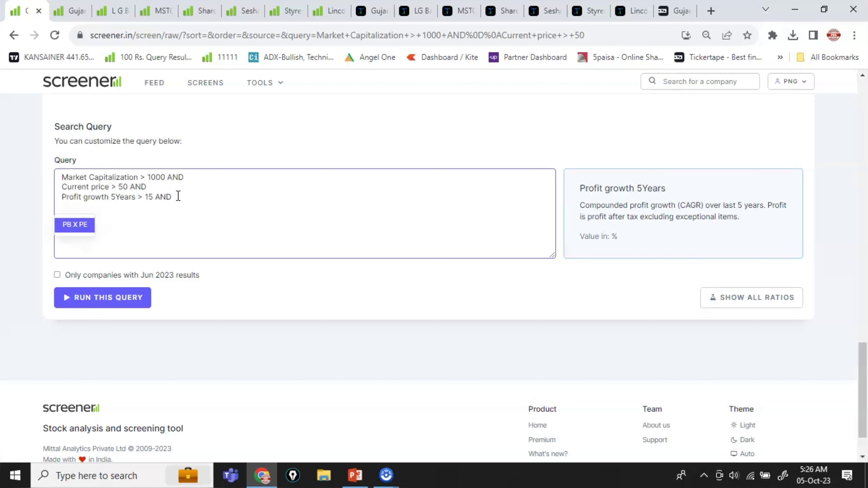
Step: Add the upper limit Profit growth 5Years < 30 to the query and run it
type("Profit")
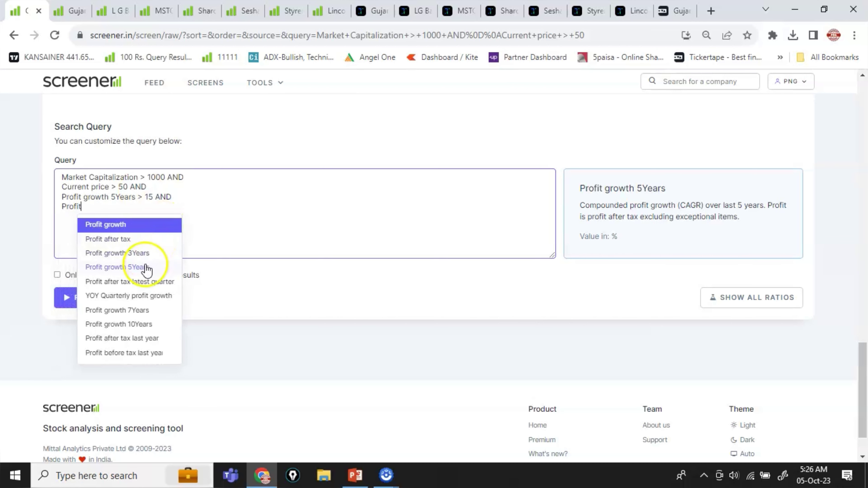
left_click(167, 268)
left_click(164, 213)
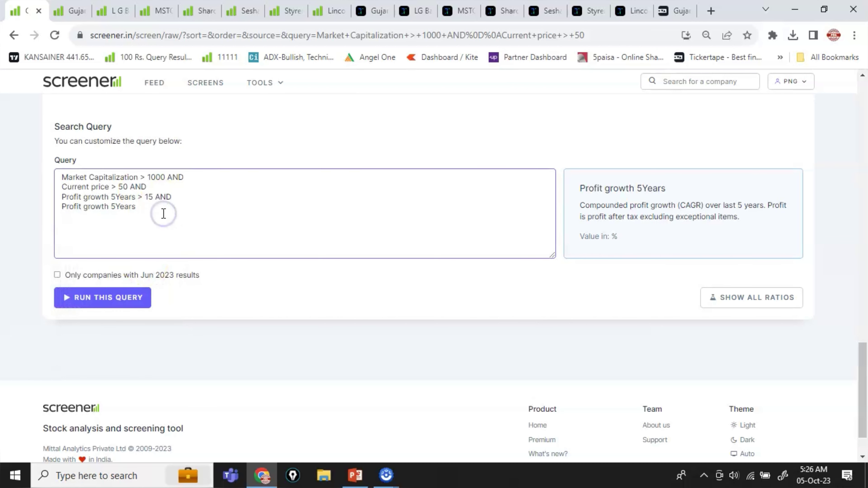
type("< 30")
left_click(107, 297)
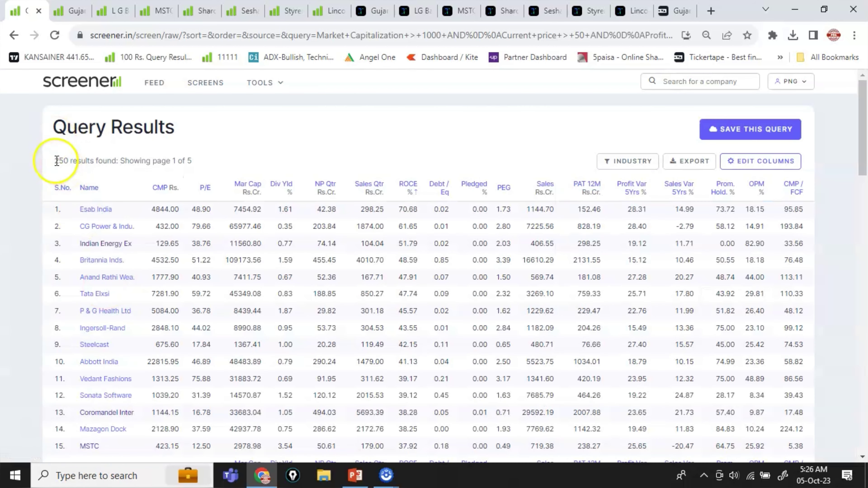
Step: Join the condition Debt to equity < 1 to the search query with AND and run it
double_click(64, 159)
scroll(116, 277, "down", 10)
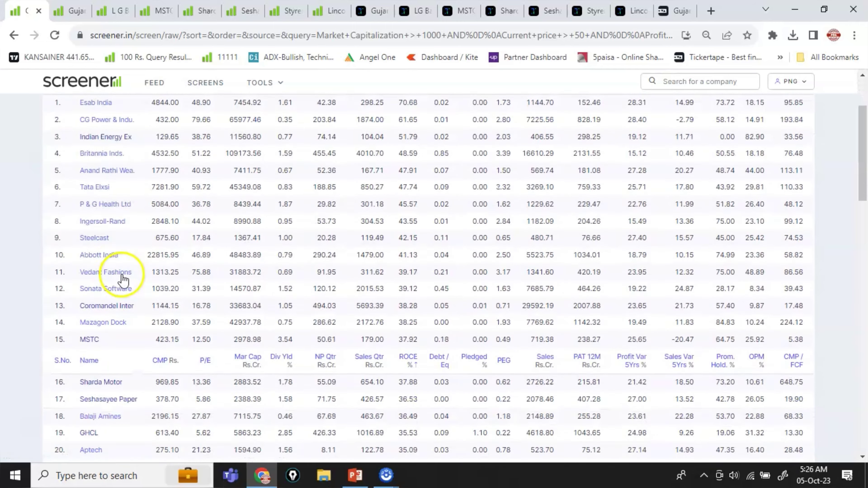
scroll(120, 281, "down", 12)
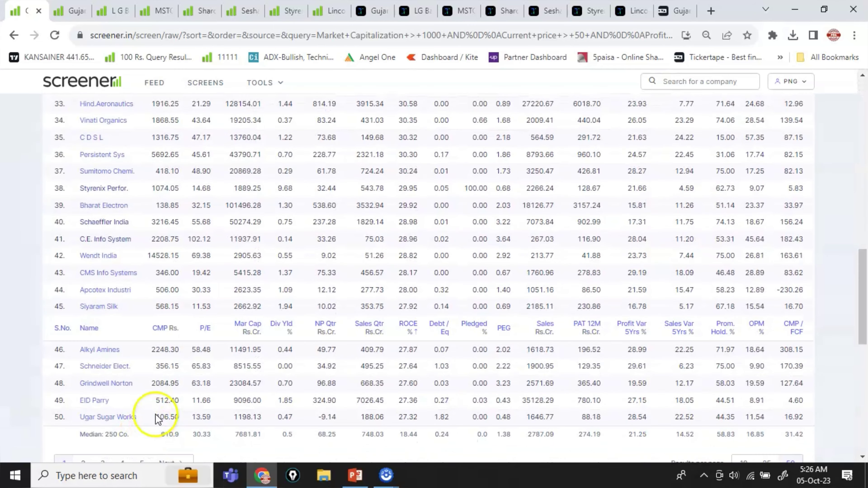
left_click(180, 272)
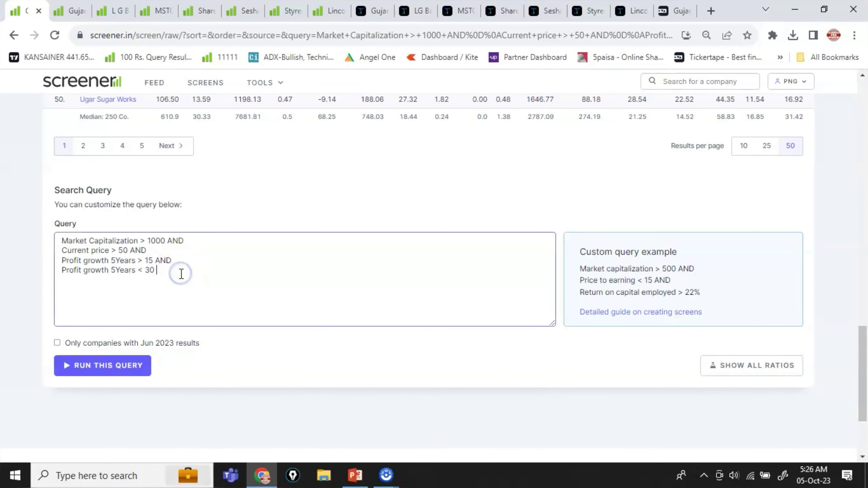
type("a")
key("BackSpace")
type("AND")
key("Return")
type("debt")
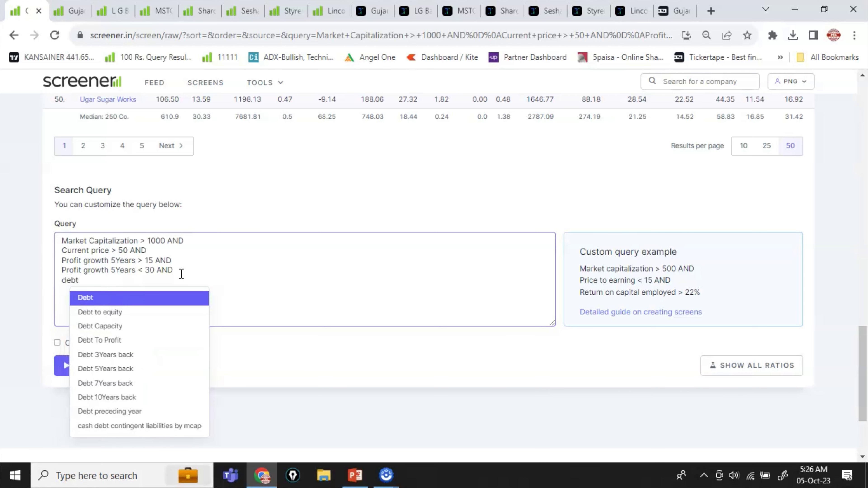
left_click(102, 312)
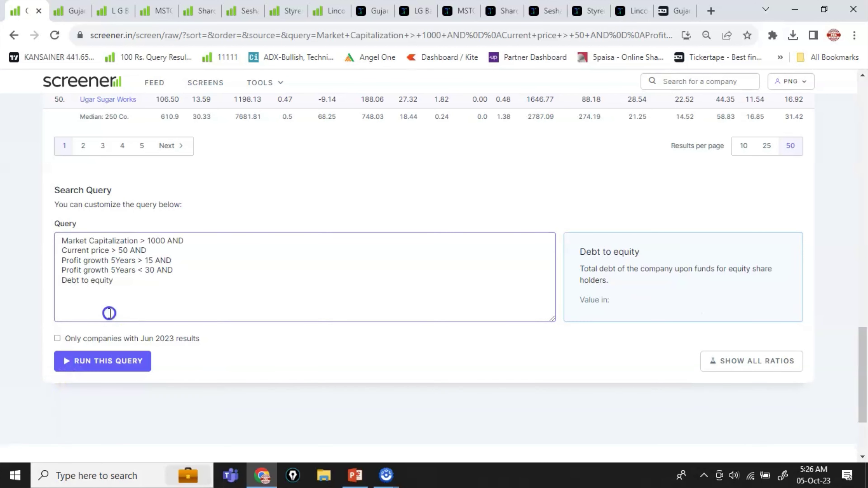
left_click(139, 278)
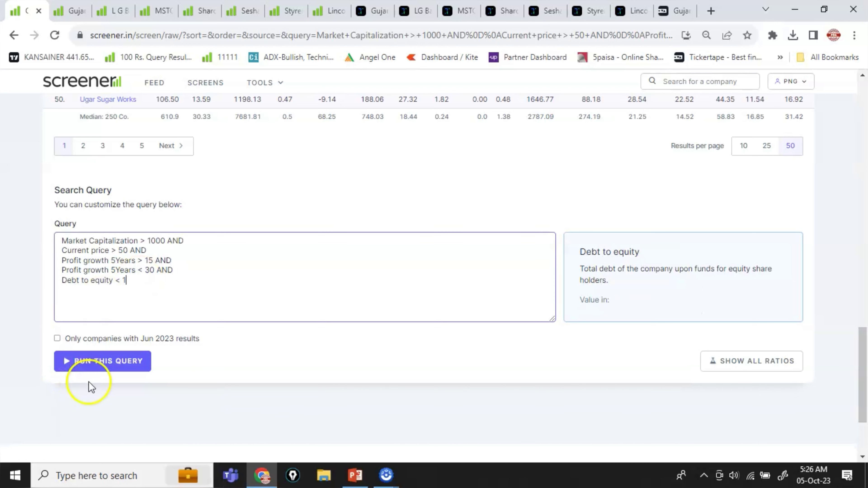
left_click(112, 360)
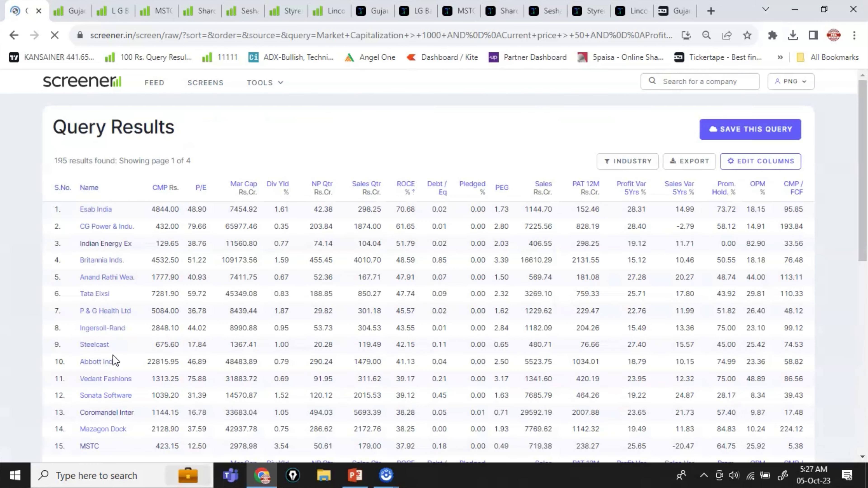
Step: Extend the search query with AND and the condition Return on equity > 15 AND
scroll(114, 361, "down", 5)
scroll(114, 361, "down", 15)
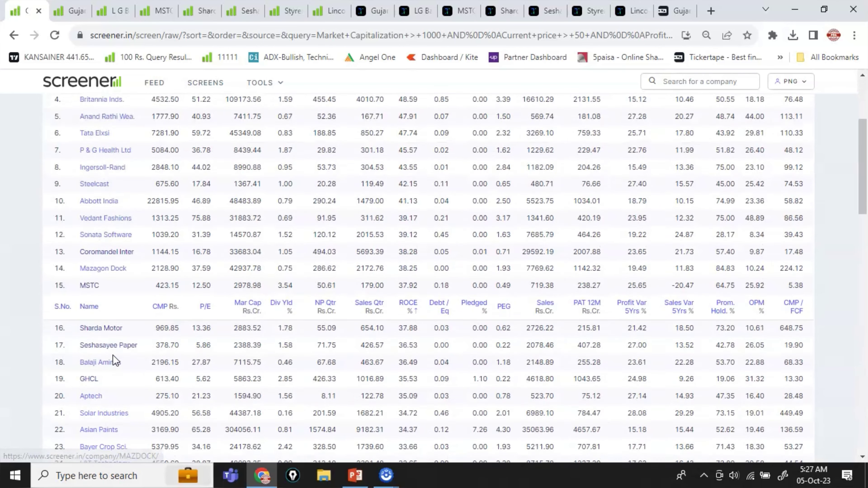
left_click(94, 292)
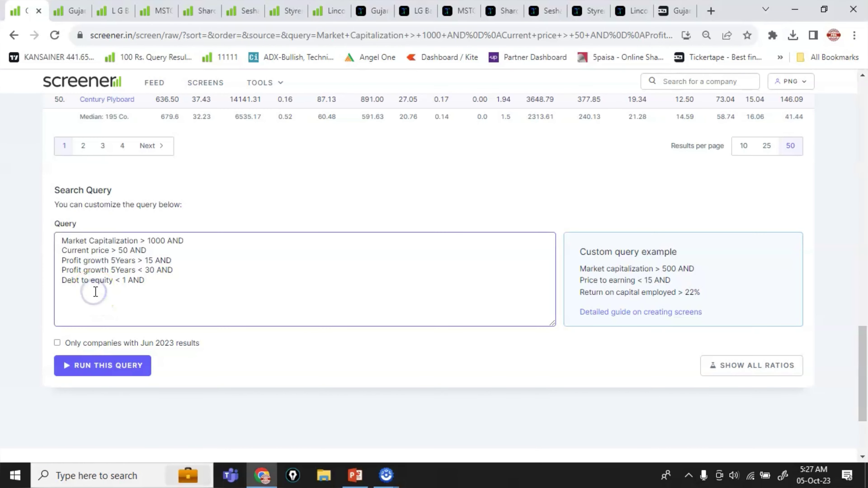
type("ROE")
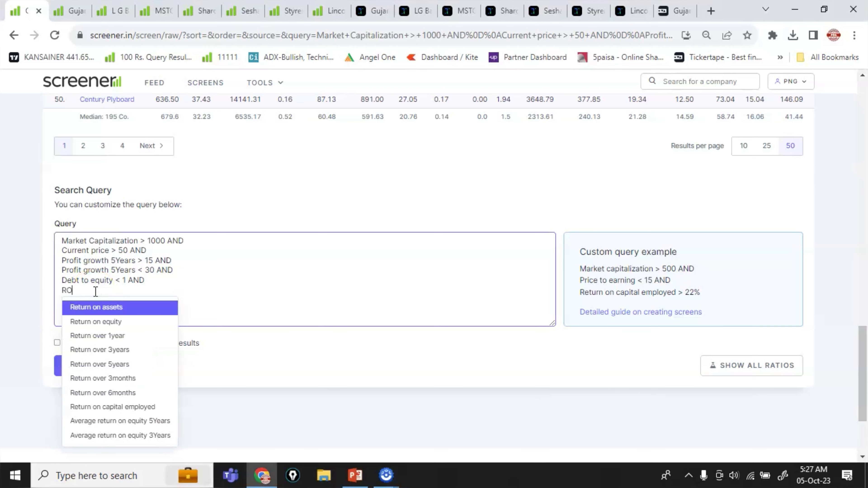
left_click(96, 306)
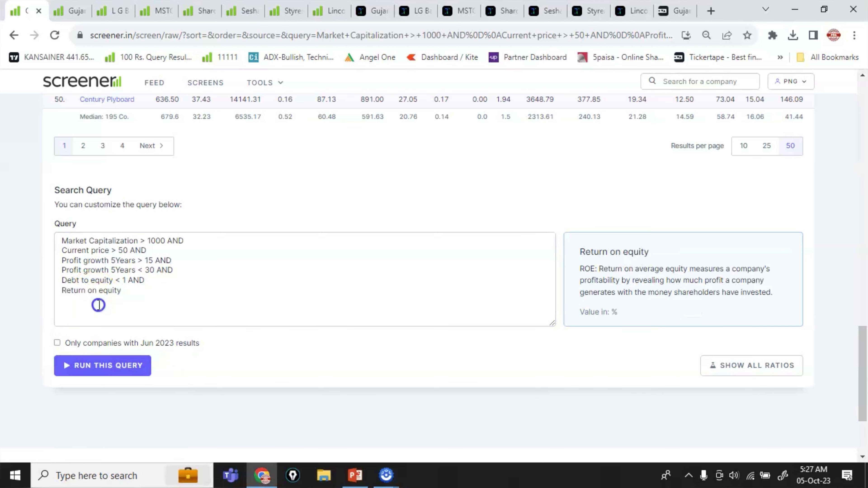
left_click(136, 291)
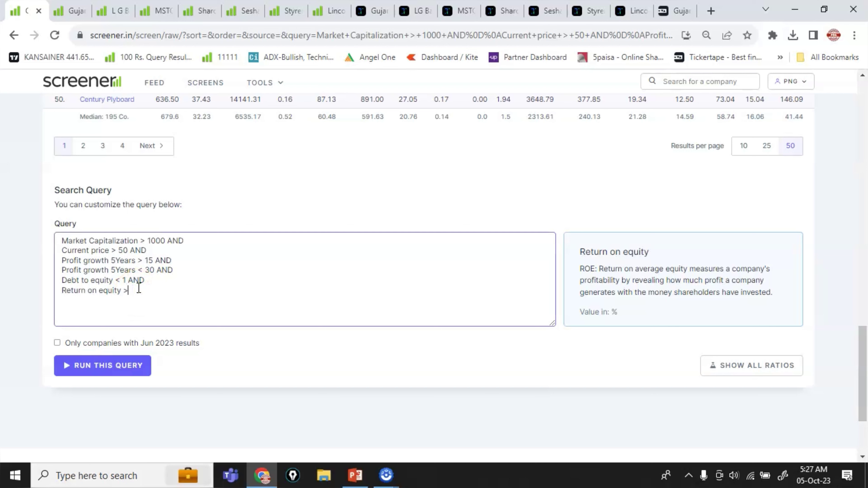
type("> 15")
left_click(132, 332)
type("AND")
key("Return")
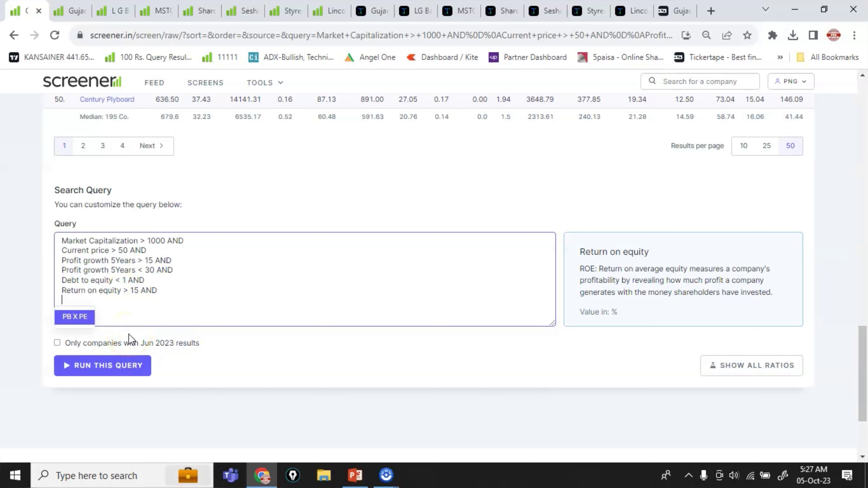
Step: Add the condition Price to Earning < 15 to the query and run it
type("Pr")
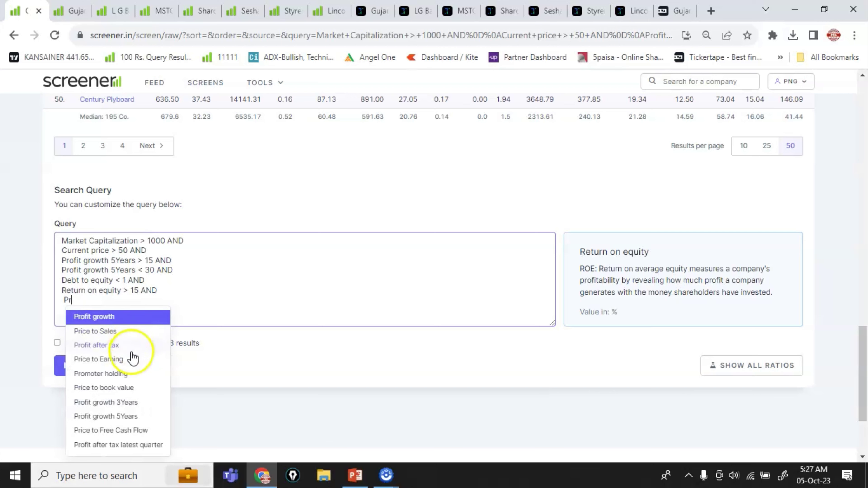
left_click(129, 358)
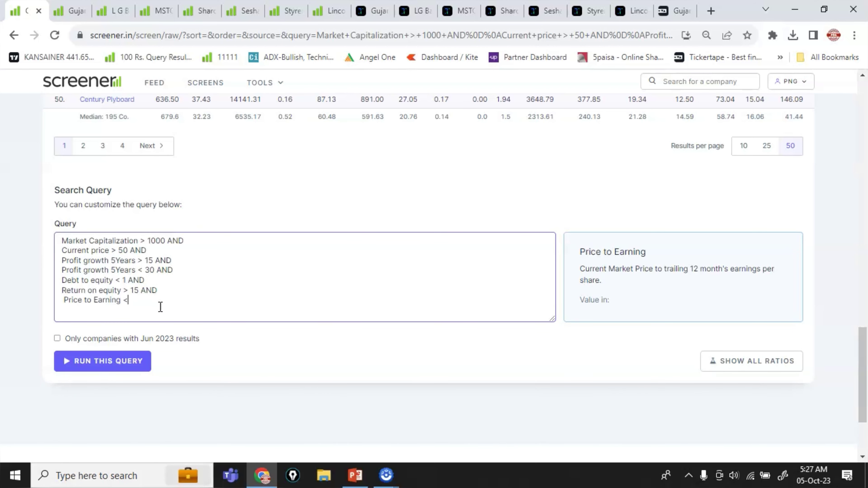
type("< 15")
left_click(113, 359)
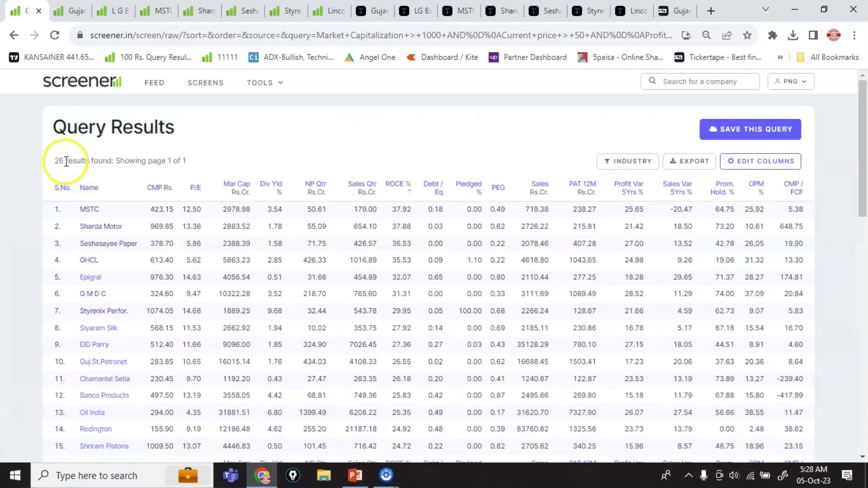
Step: Append AND to the search query and start a new line with (FII holding
left_click_drag(66, 162, 39, 161)
scroll(126, 227, "down", 2)
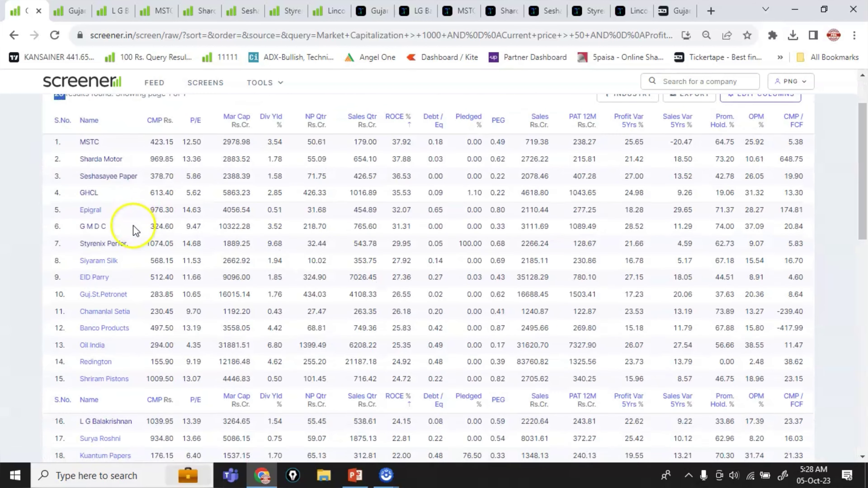
scroll(133, 230, "down", 12)
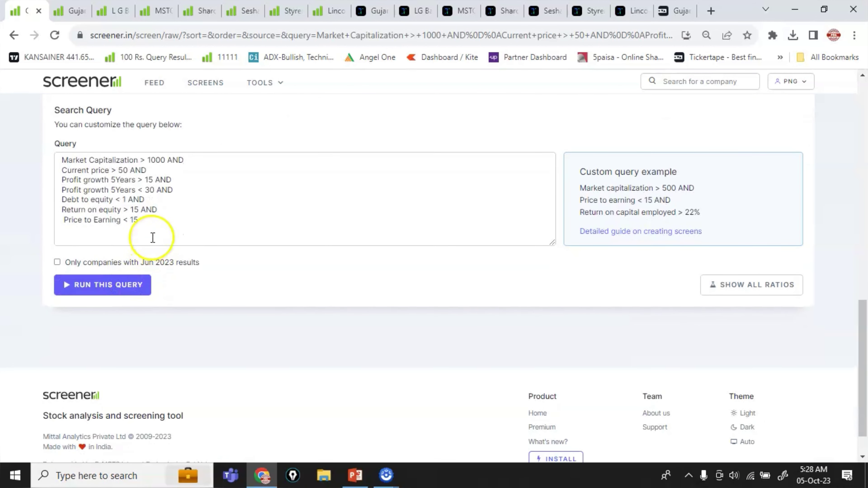
left_click(153, 238)
type("AND")
key("Return")
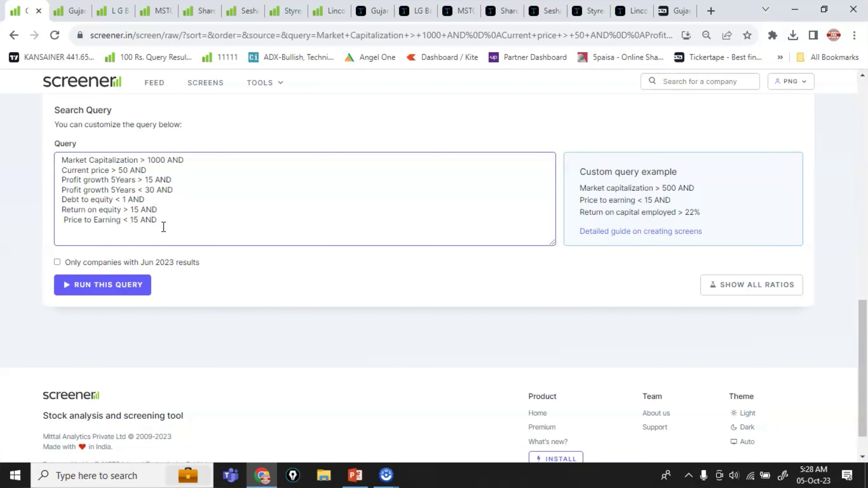
type("(FII")
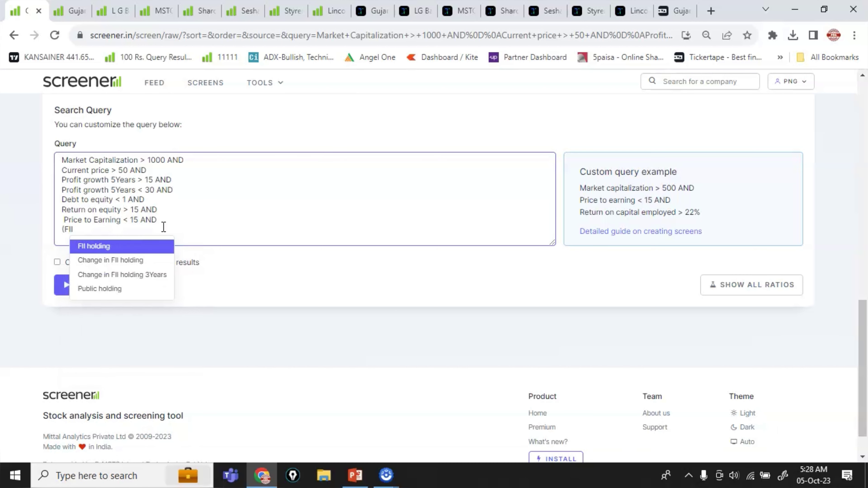
left_click(138, 246)
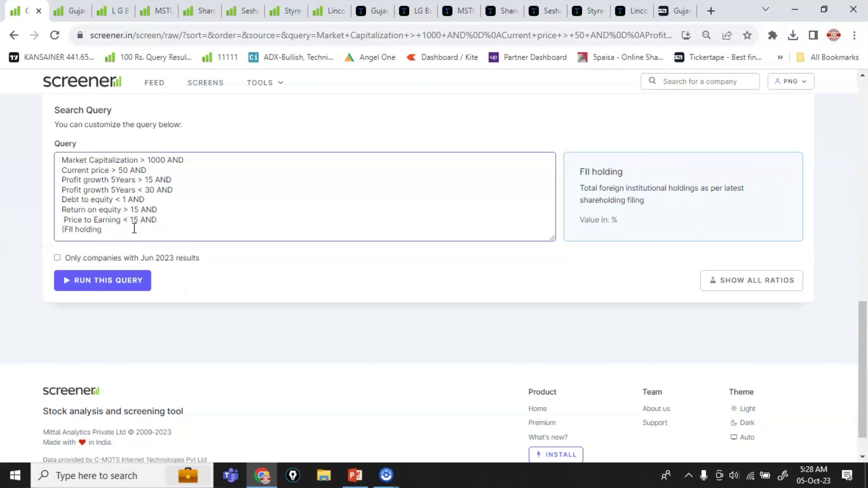
Step: Complete the institutional holding condition with + DII holding ) < 30 and run the query
type("+ DII")
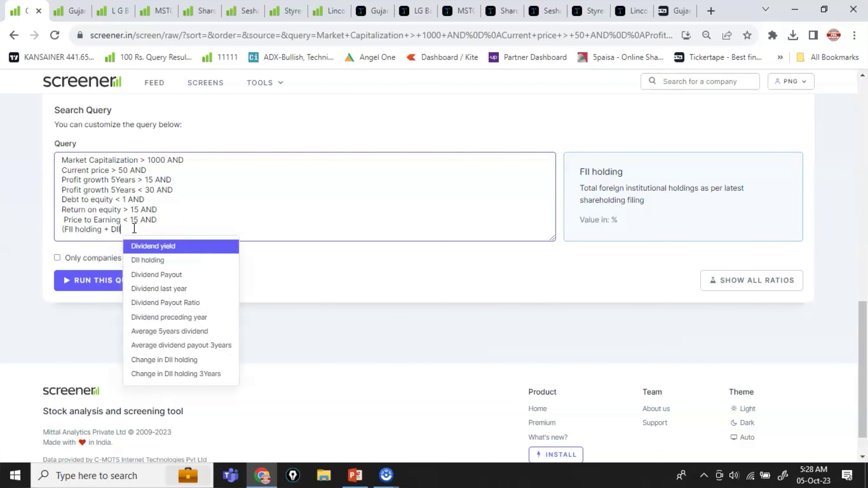
left_click(204, 248)
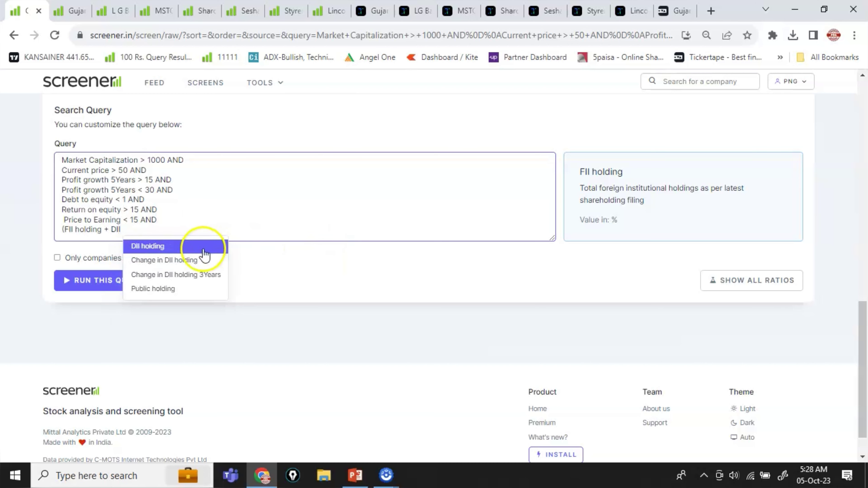
left_click(197, 232)
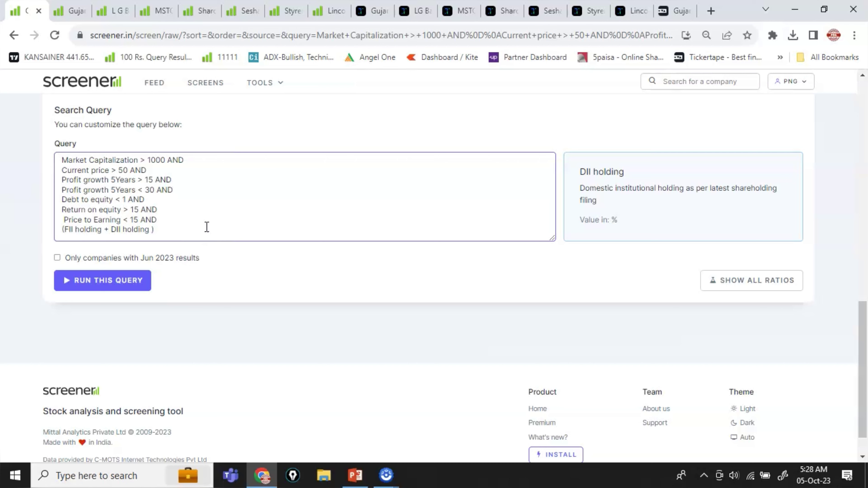
type("< 30")
left_click(97, 284)
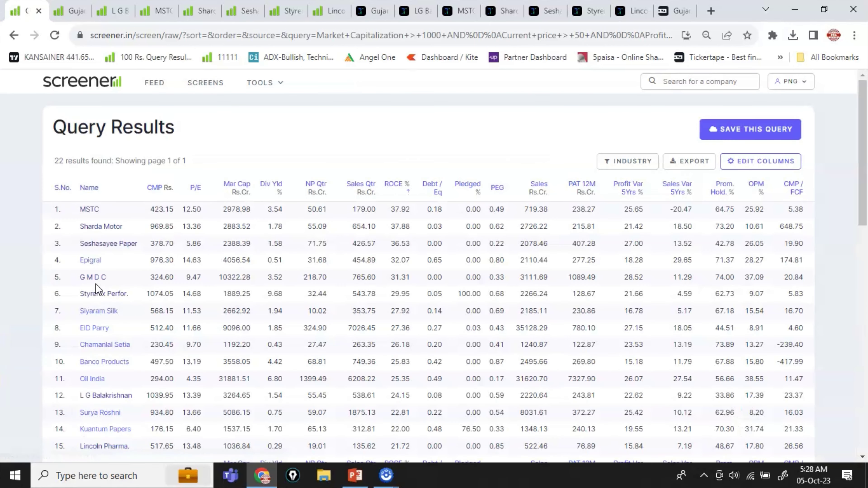
Step: Append AND after the institutional holding condition and open a bracketed condition on a new line with (Cash Equivalents
scroll(115, 281, "down", 10)
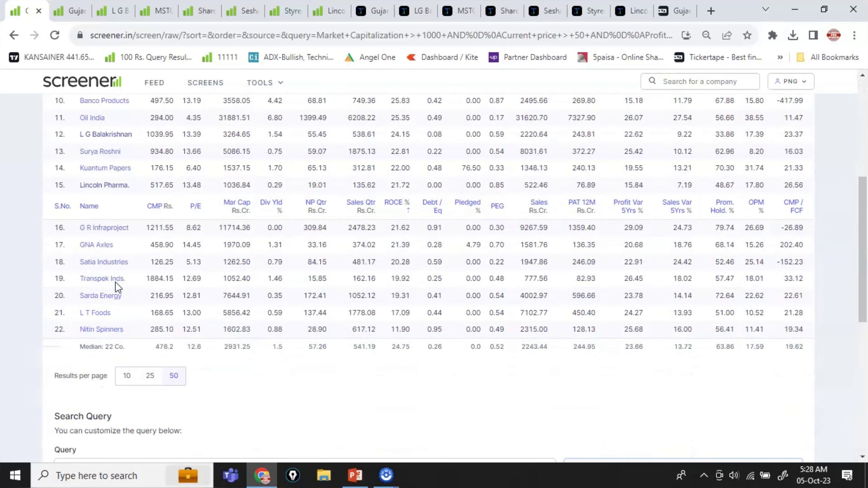
scroll(185, 378, "up", 2)
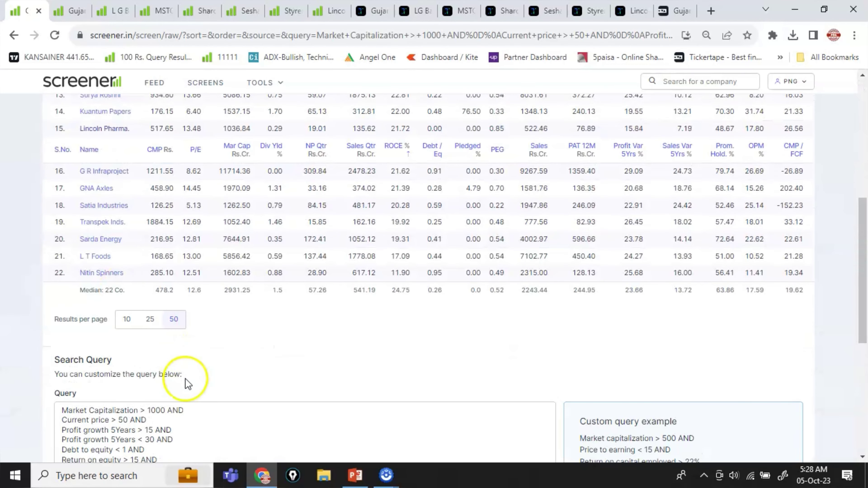
scroll(182, 383, "down", 5)
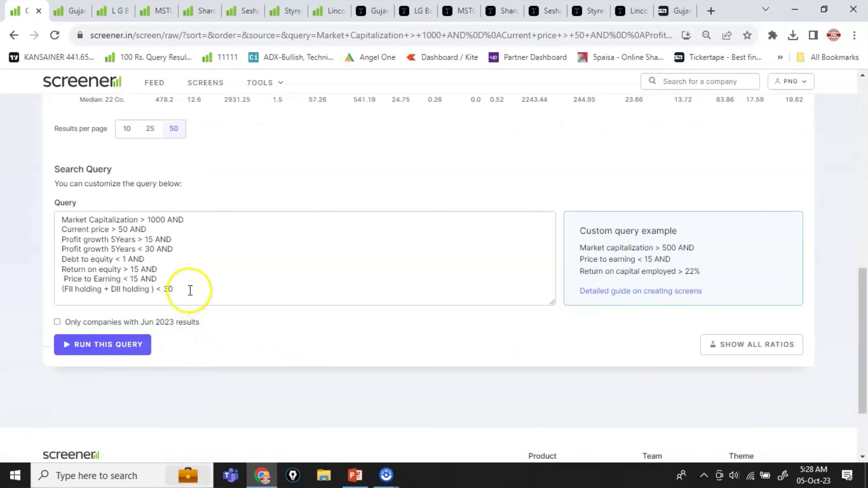
left_click(190, 290)
type("AND")
key("Return")
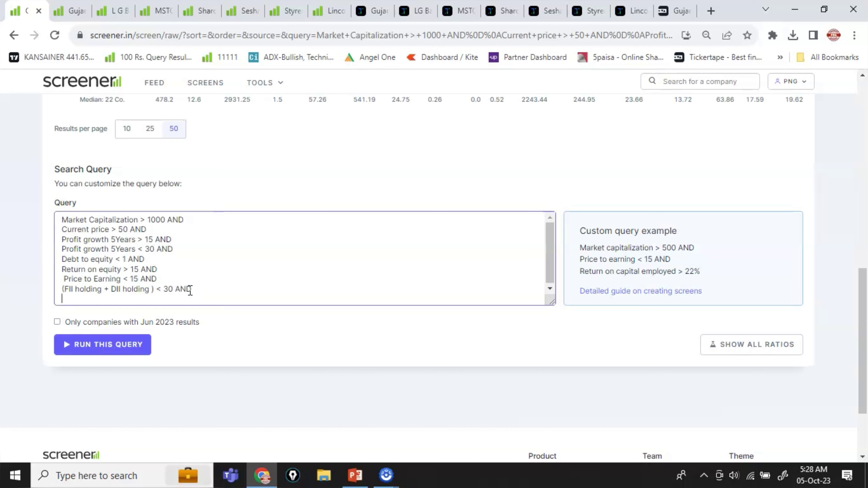
type("(C")
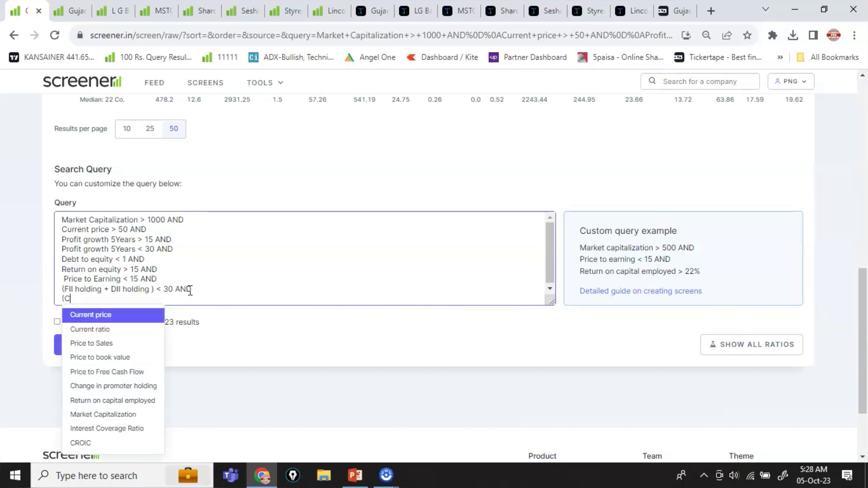
type("ash")
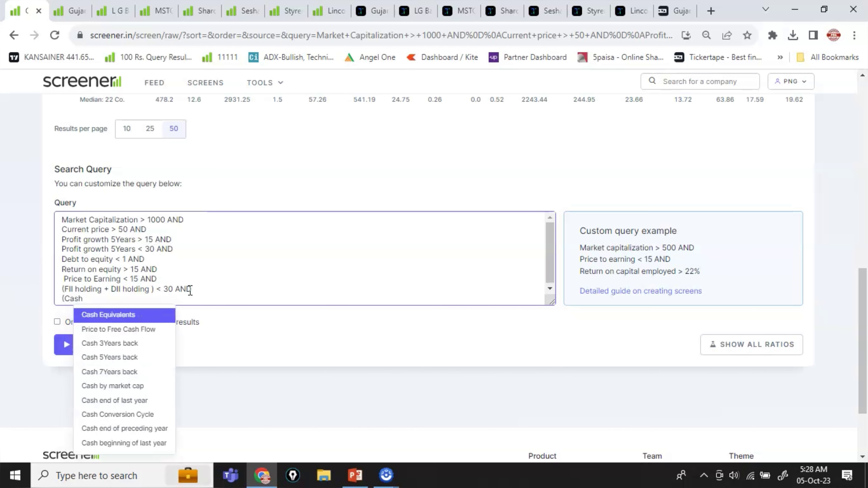
left_click(120, 315)
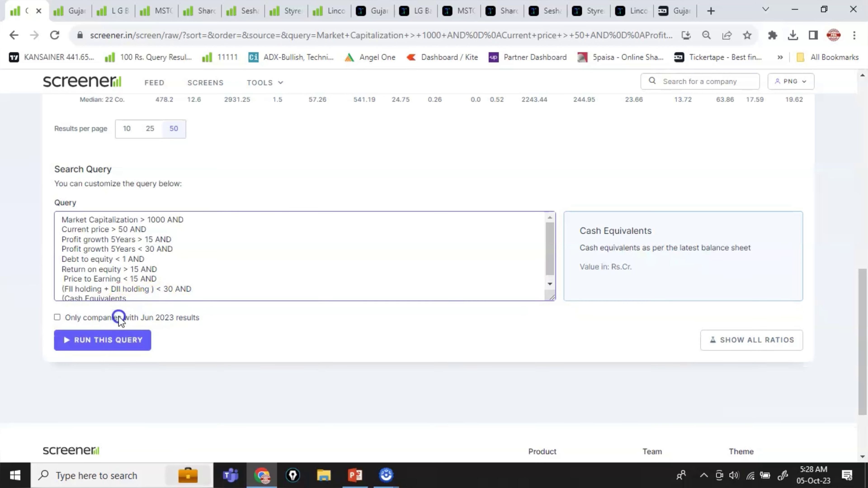
left_click(139, 297)
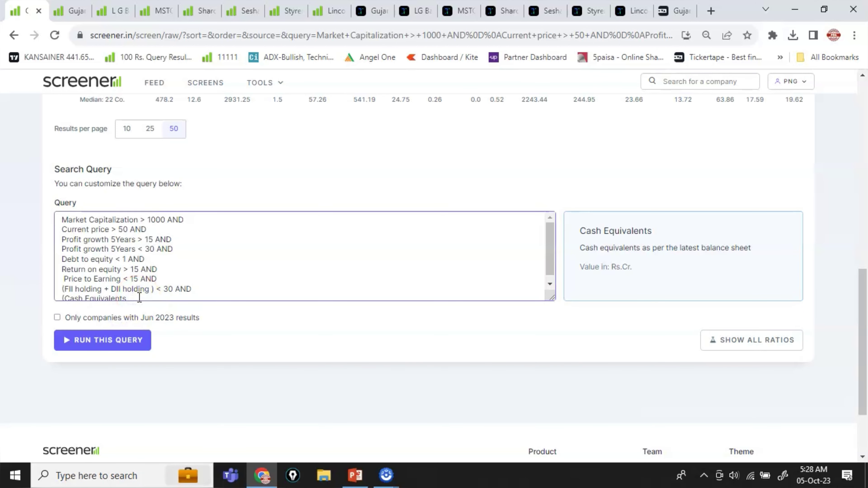
Step: Continue the bracketed cash condition with -Current liabilities > 0 OR and a line break
type("-")
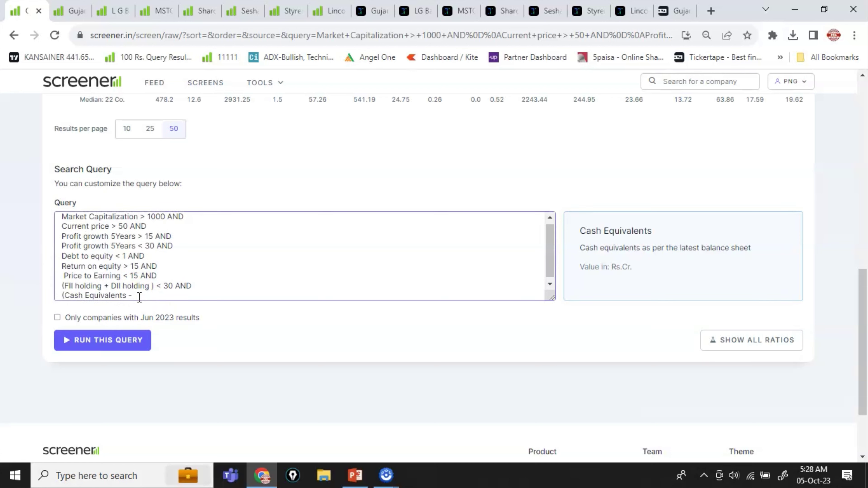
type("Curr")
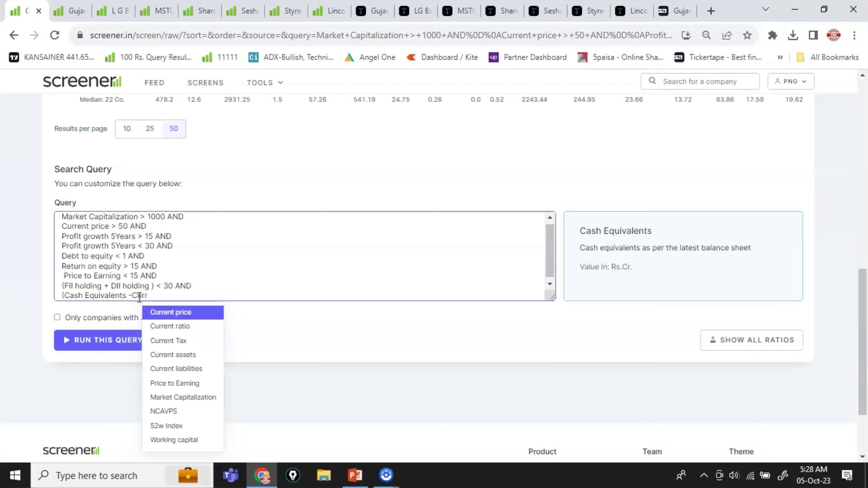
left_click(175, 369)
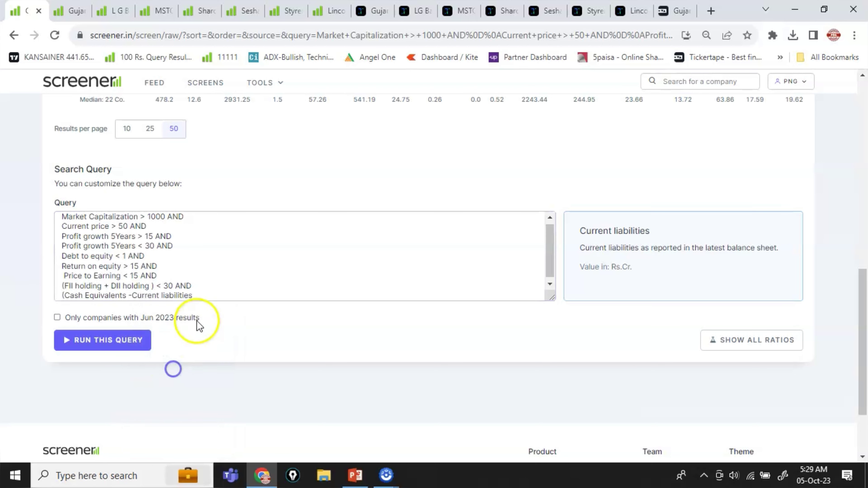
left_click(215, 293)
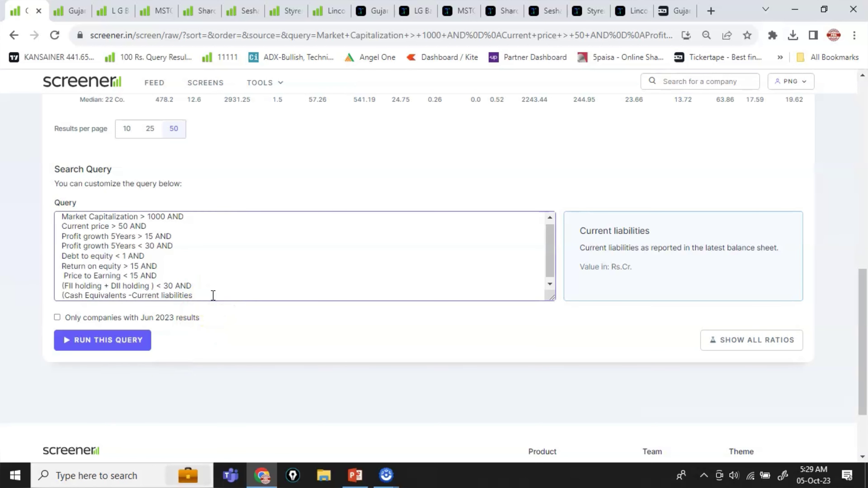
type("> 0 OR")
key("Return")
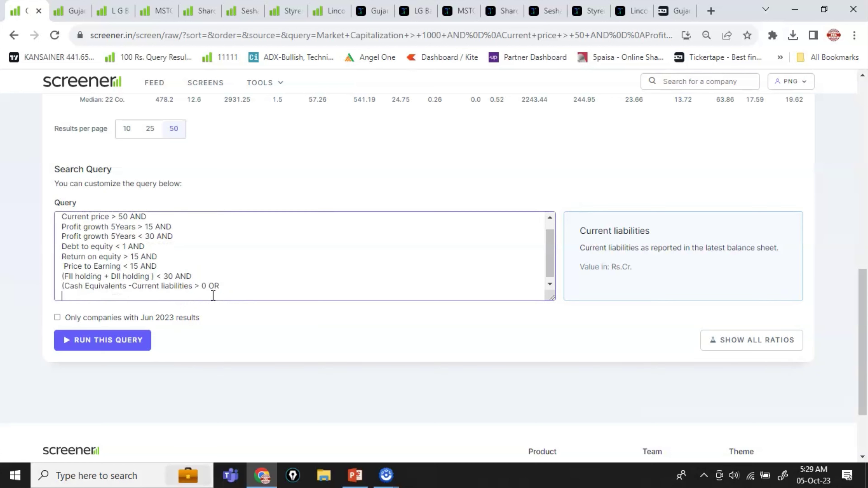
Step: Add the alternative condition Cash Equivalents - Debt > 0 OR on its own line, followed by a line break
type("Cash")
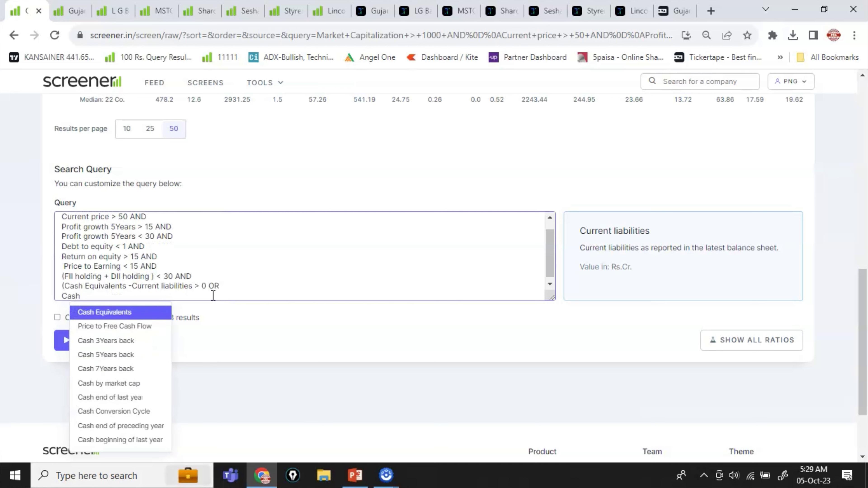
left_click(150, 312)
type("-")
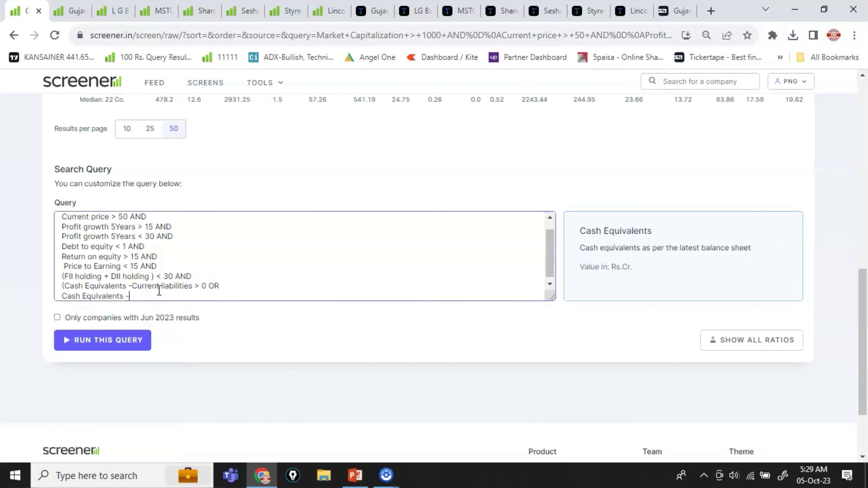
type(" Debt")
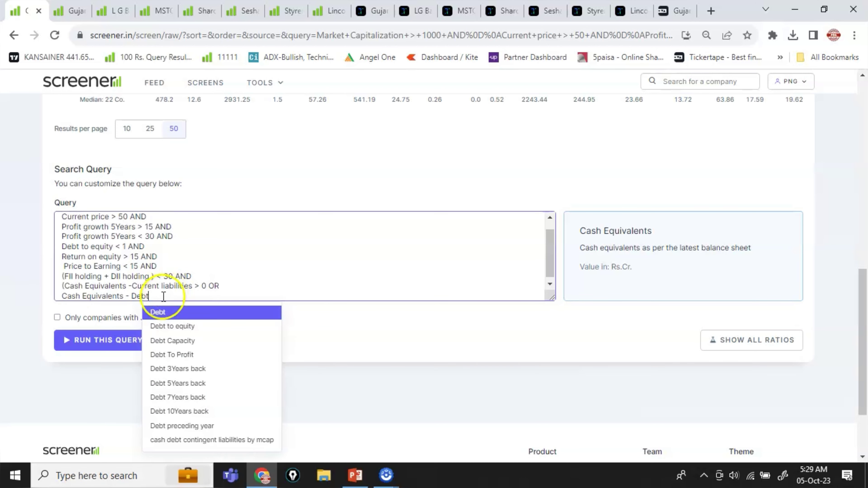
left_click(164, 311)
left_click(180, 290)
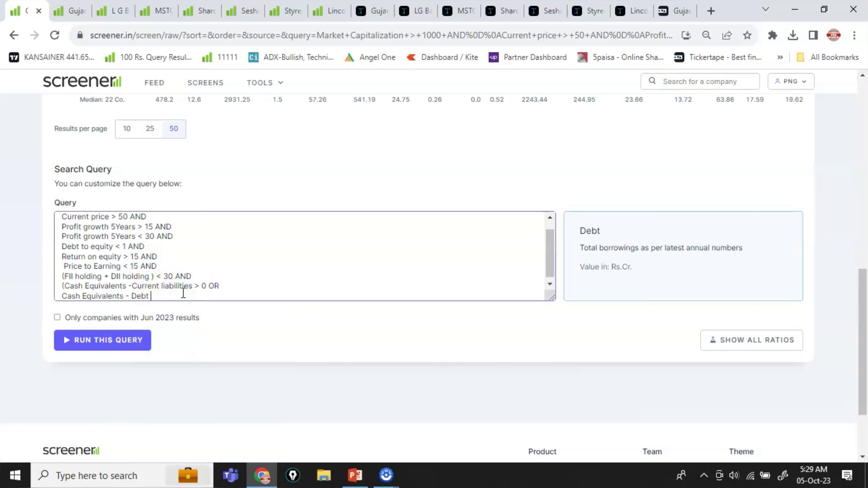
type("> 0 OR")
key("Return")
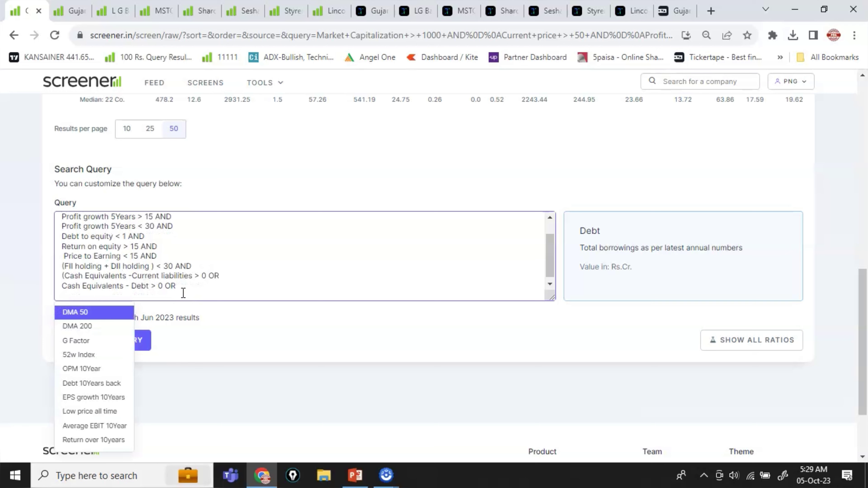
Step: Start a third alternative cash condition on the new line with Cash Equivalents - (Total Assets
type("Cash")
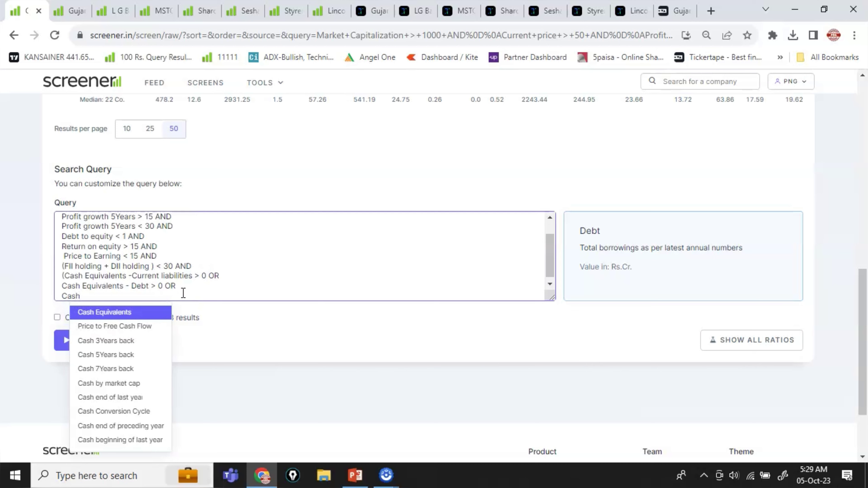
left_click(139, 312)
left_click(147, 299)
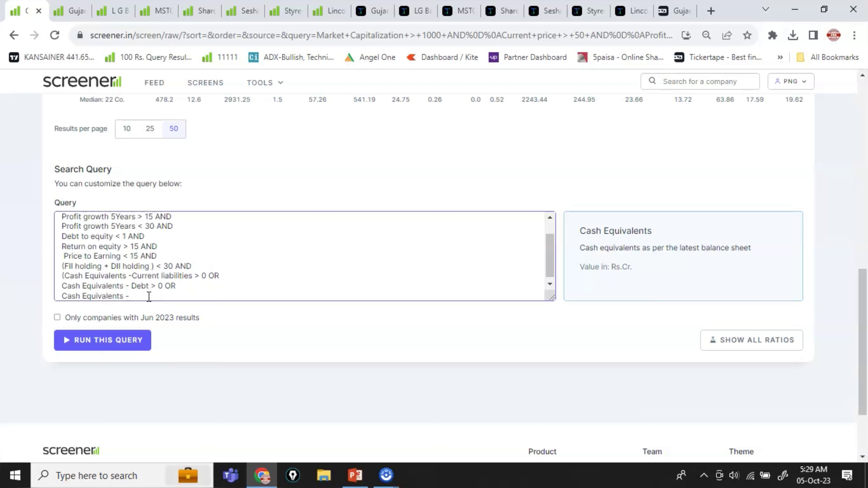
type("(T")
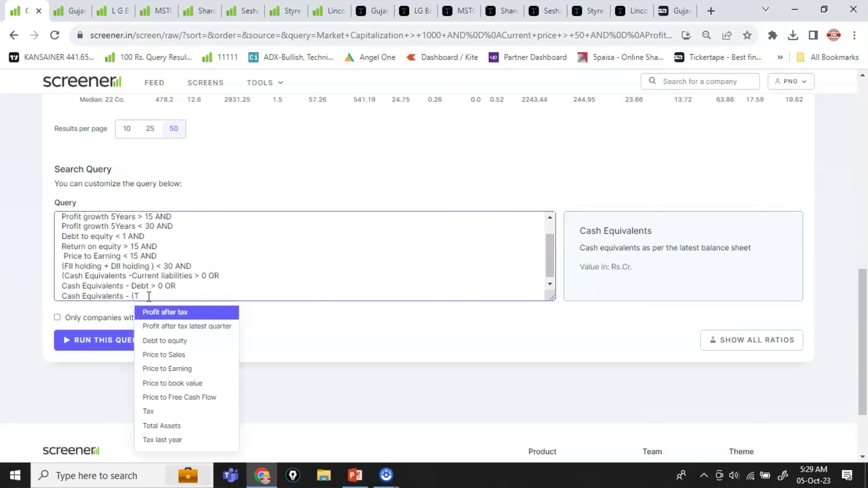
type("ot")
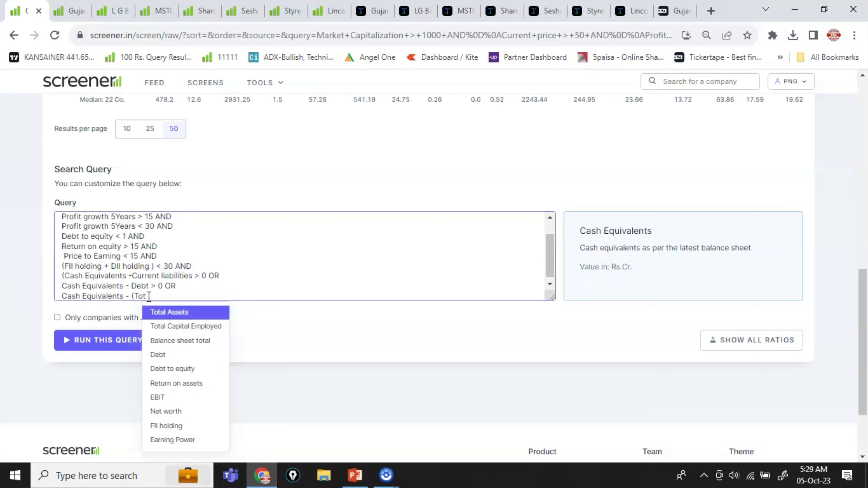
left_click(171, 312)
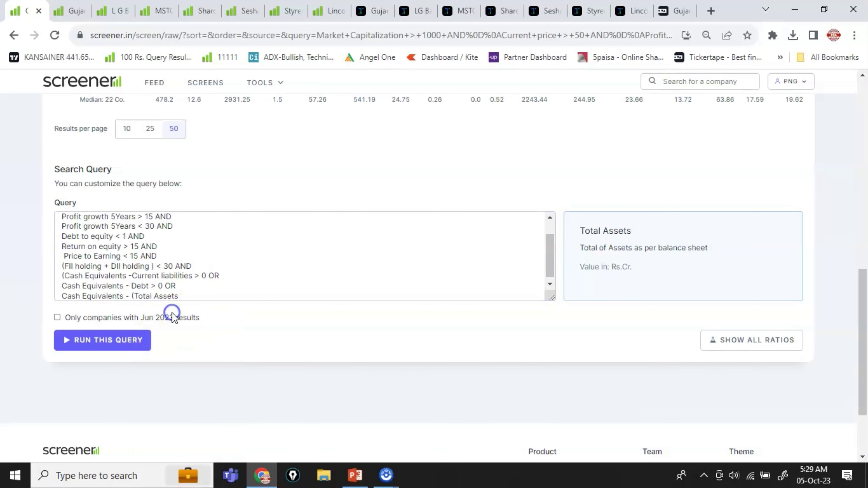
Step: Complete the third cash condition with - Contingent liabilities ) > 0) and run the query
left_click(199, 293)
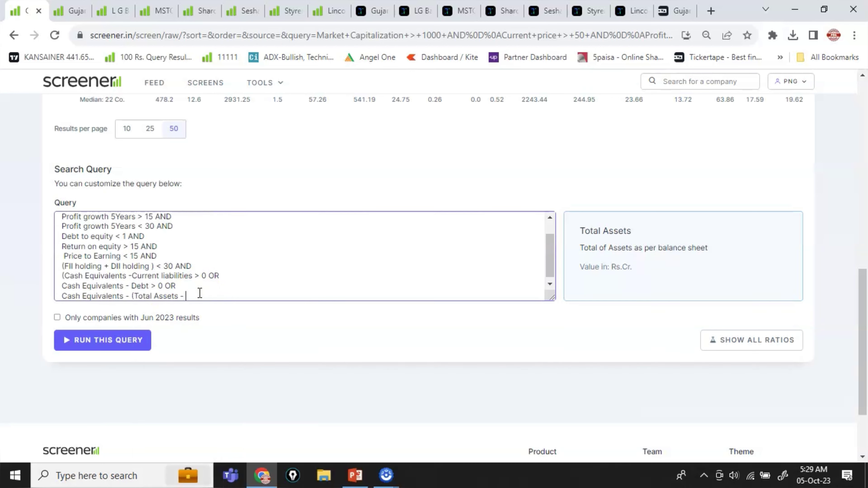
type("- Co")
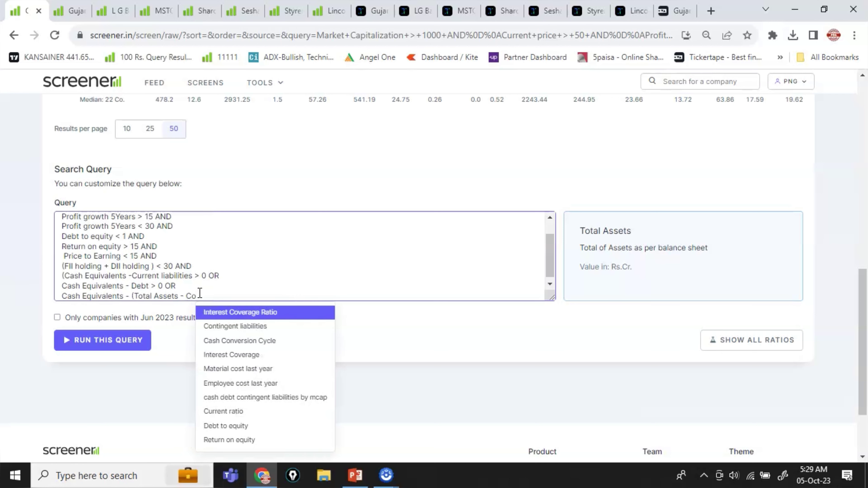
type("nt")
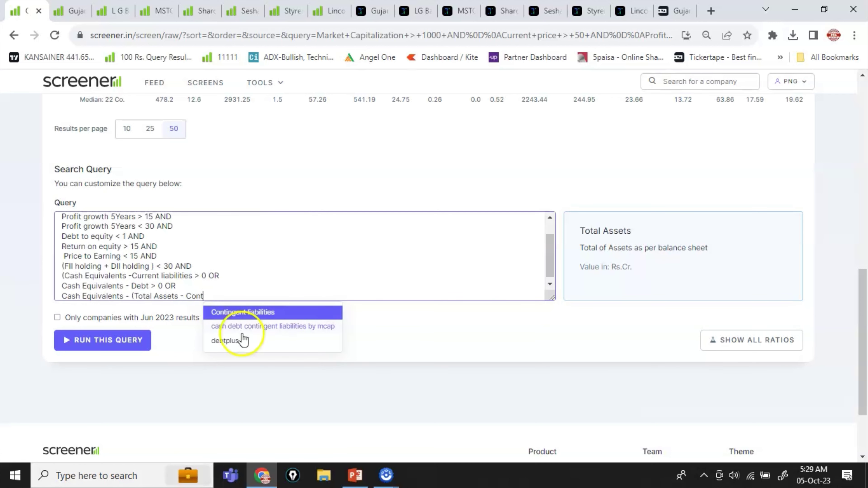
left_click(277, 312)
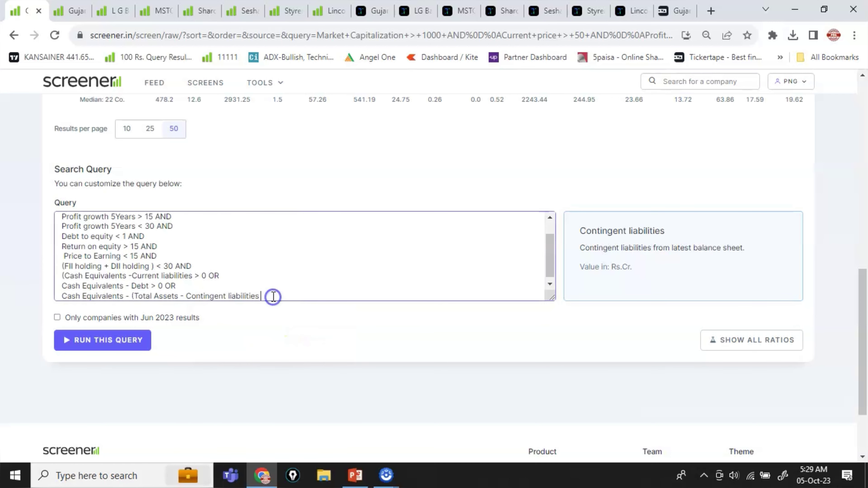
type(")")
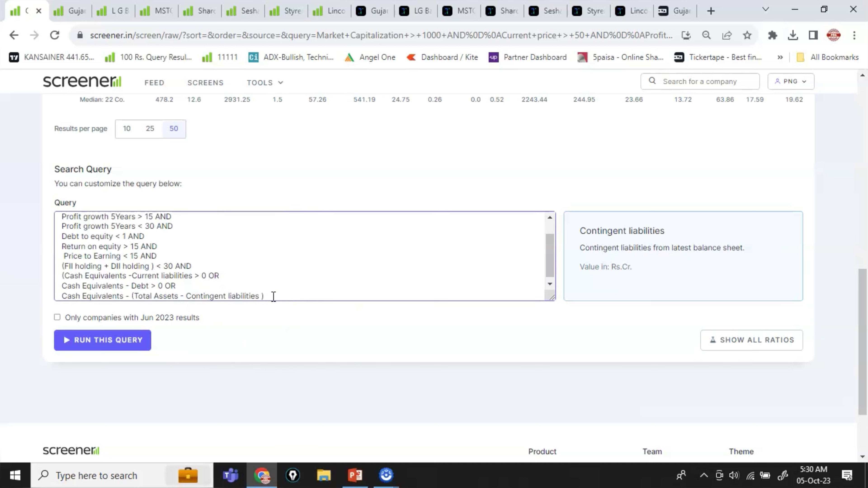
type(" > 0)")
scroll(274, 295, "down", 1)
left_click(135, 341)
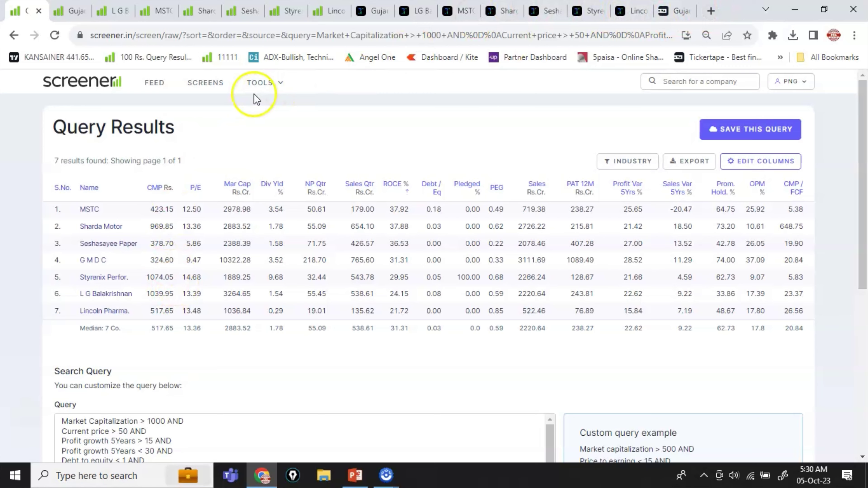
Step: Review the companies in the query results against the conditions in the search query
scroll(239, 283, "down", 7)
scroll(240, 289, "up", 5)
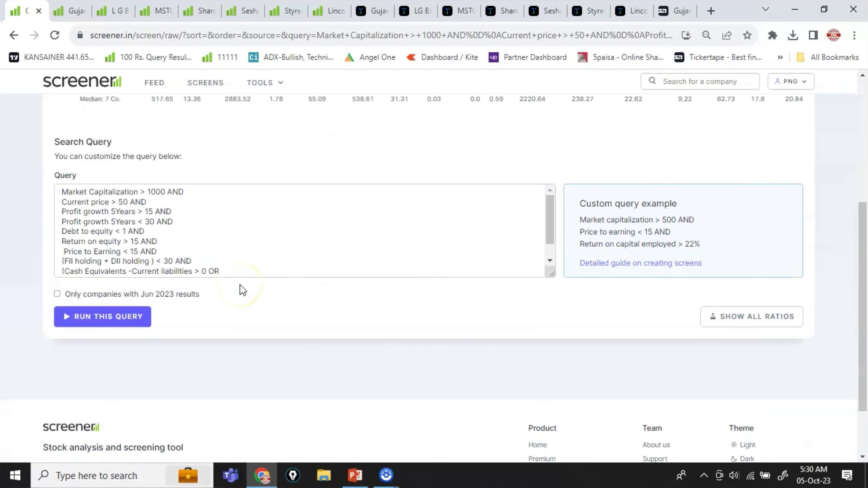
scroll(239, 239, "down", 2)
scroll(205, 192, "up", 4)
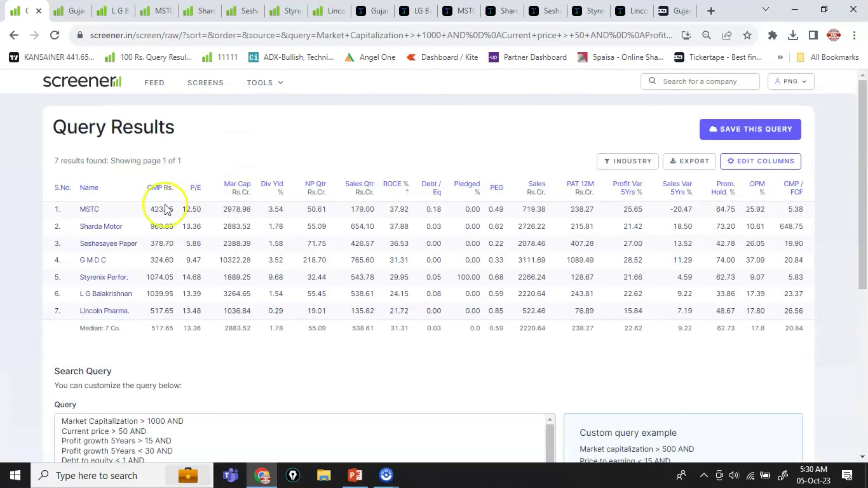
scroll(109, 350, "down", 3)
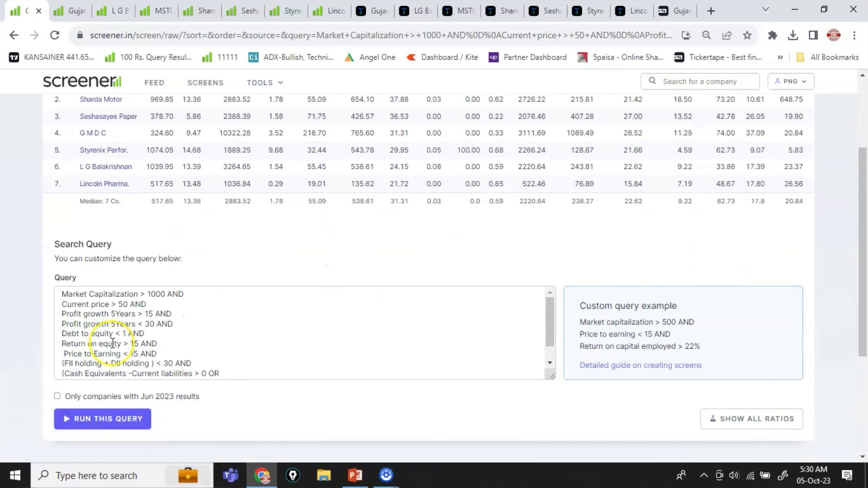
scroll(112, 343, "up", 3)
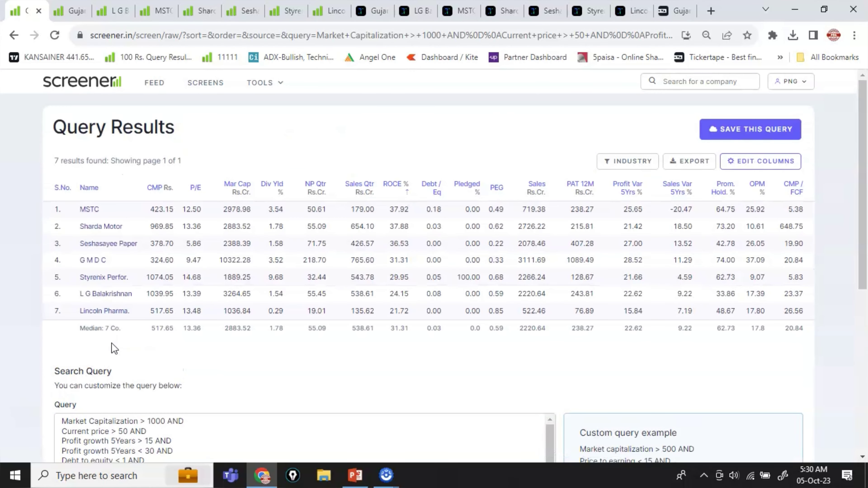
left_click(375, 14)
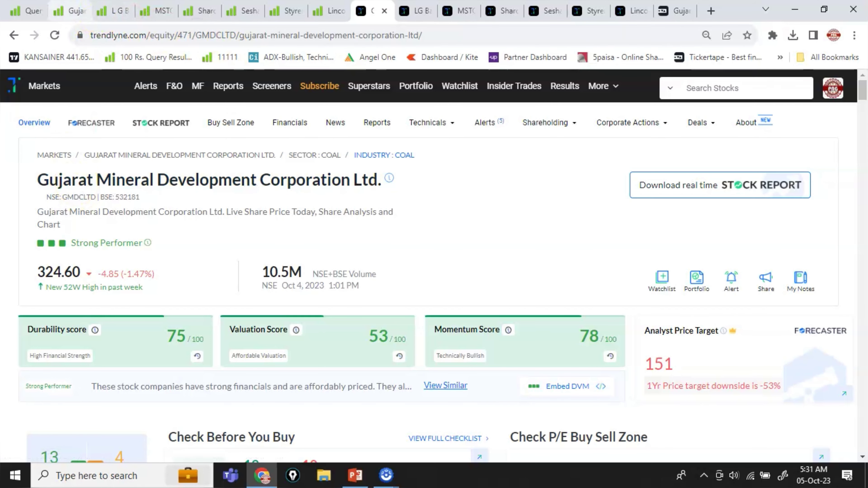
left_click(27, 11)
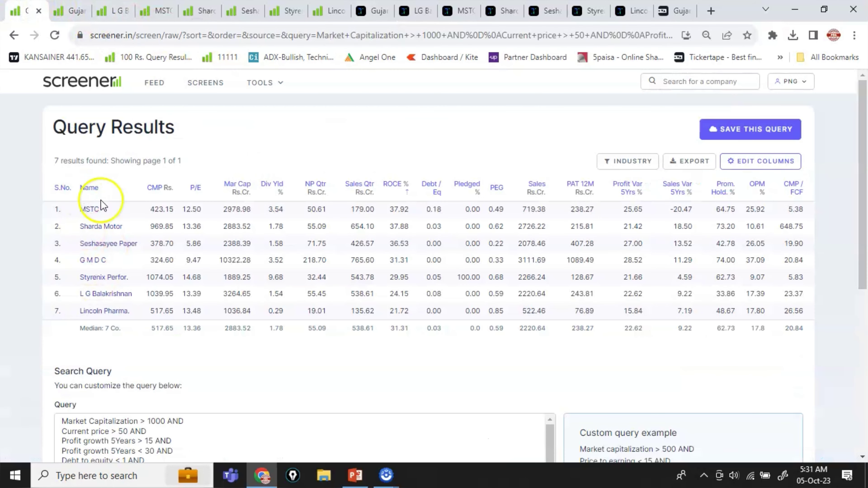
Step: Switch to the Trendlyne page for MSTC Ltd. and check its durability, valuation and momentum scores
left_click(458, 11)
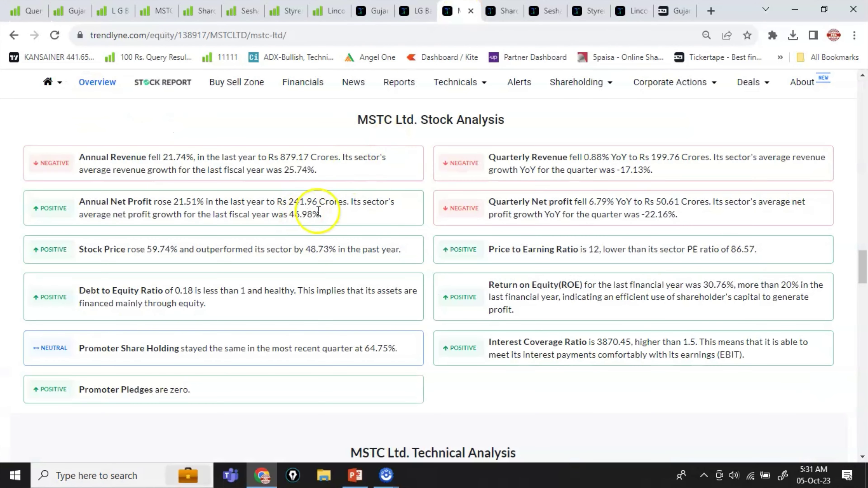
left_click_drag(856, 260, 853, 88)
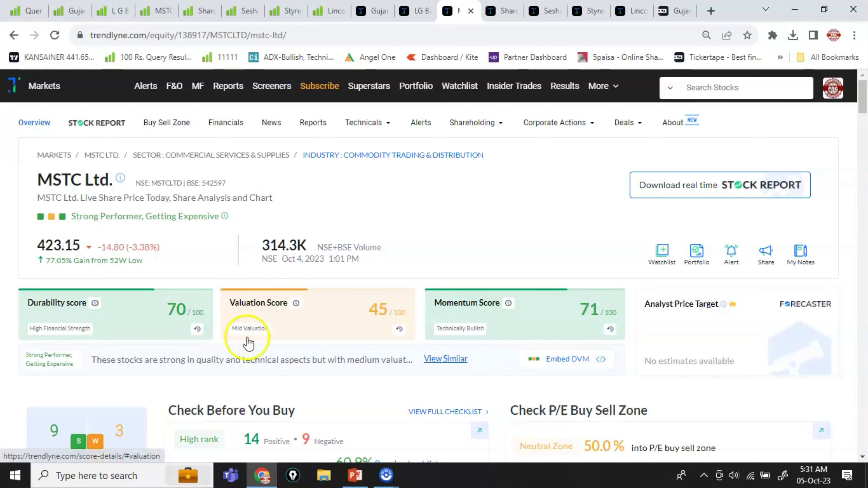
double_click(380, 307)
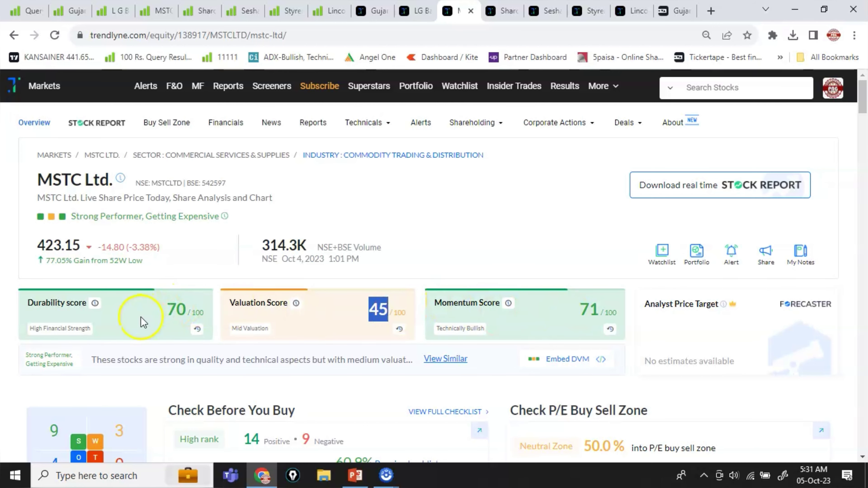
Step: Look through MSTC's key metrics, performance analysis, price chart and quarterly results down to its stock analysis
scroll(140, 317, "down", 5)
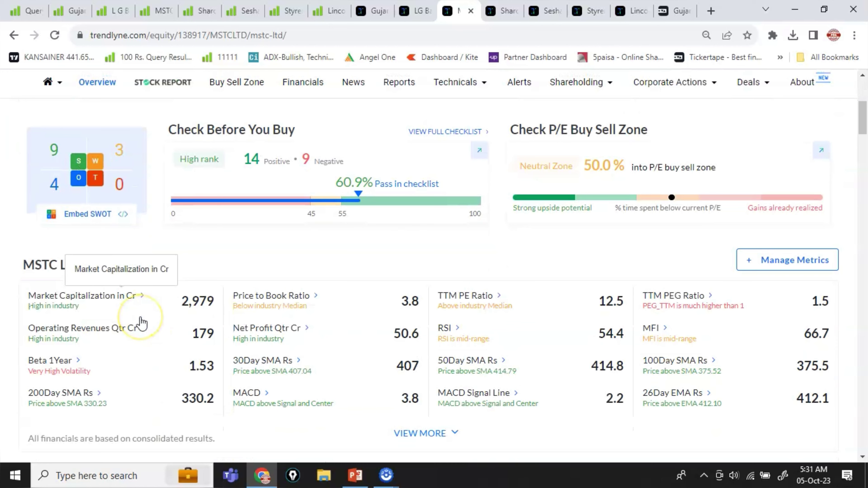
scroll(140, 321, "down", 3)
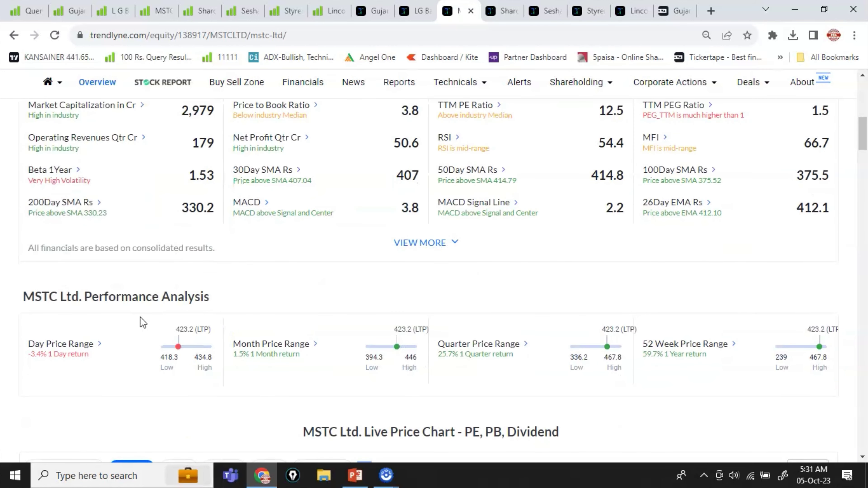
scroll(140, 317, "down", 9)
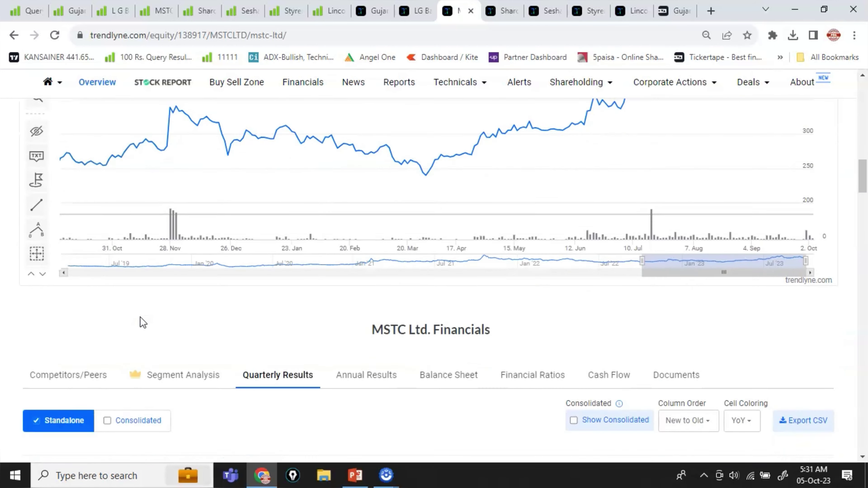
scroll(140, 317, "up", 3)
scroll(141, 318, "down", 12)
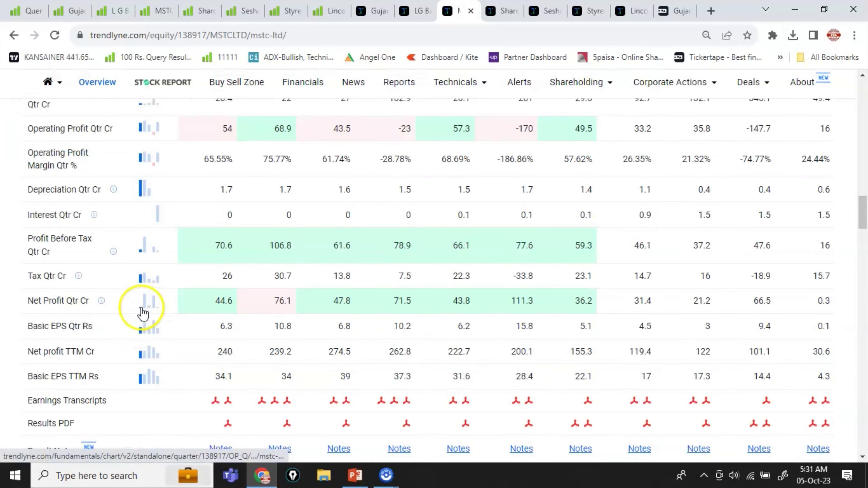
scroll(580, 316, "down", 15)
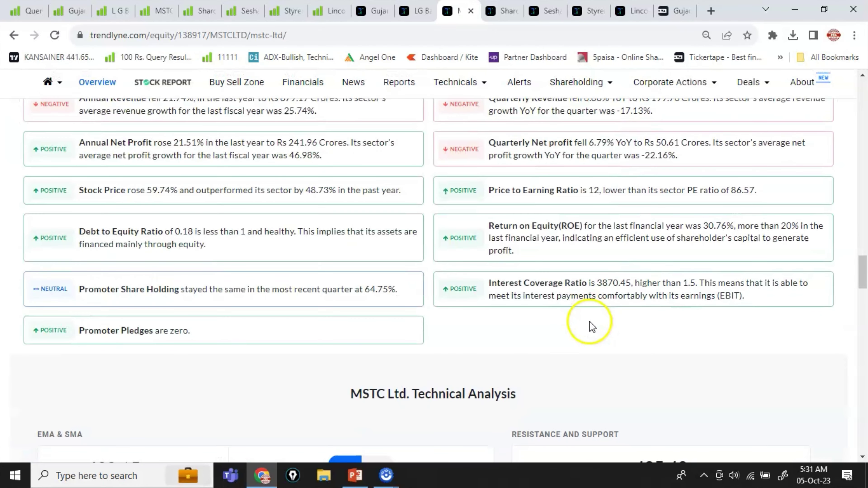
Step: Check MSTC's price change over 1 year, 1 month and 3 months in the Price Change Analysis
left_click_drag(862, 272, 863, 318)
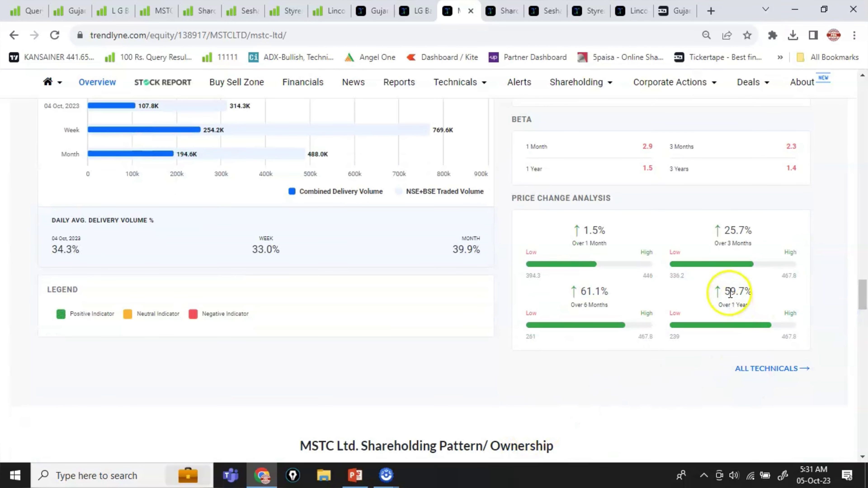
left_click_drag(717, 294, 760, 290)
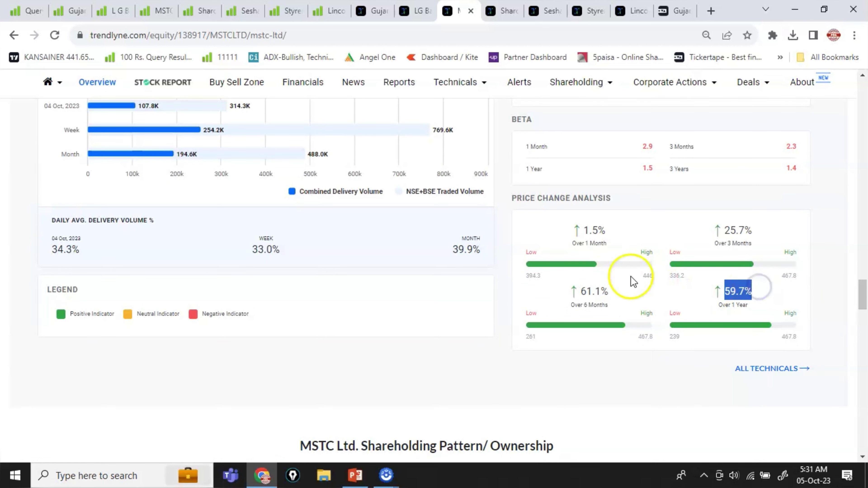
left_click_drag(584, 229, 604, 225)
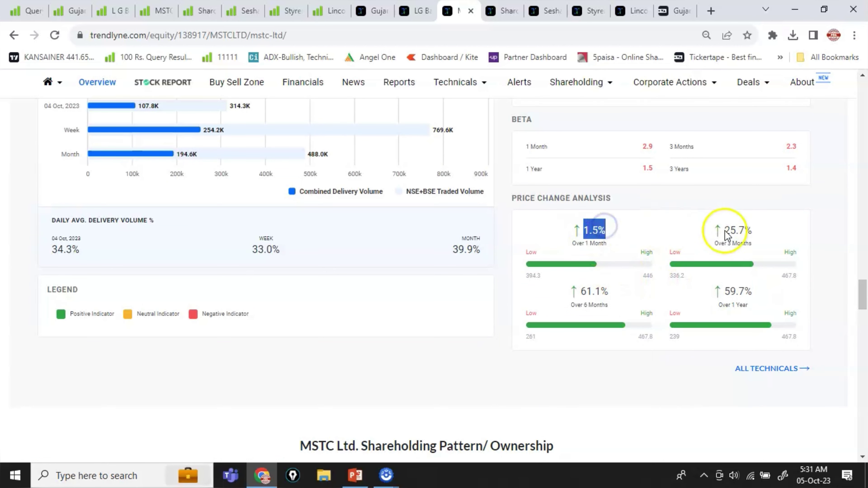
left_click_drag(723, 230, 750, 227)
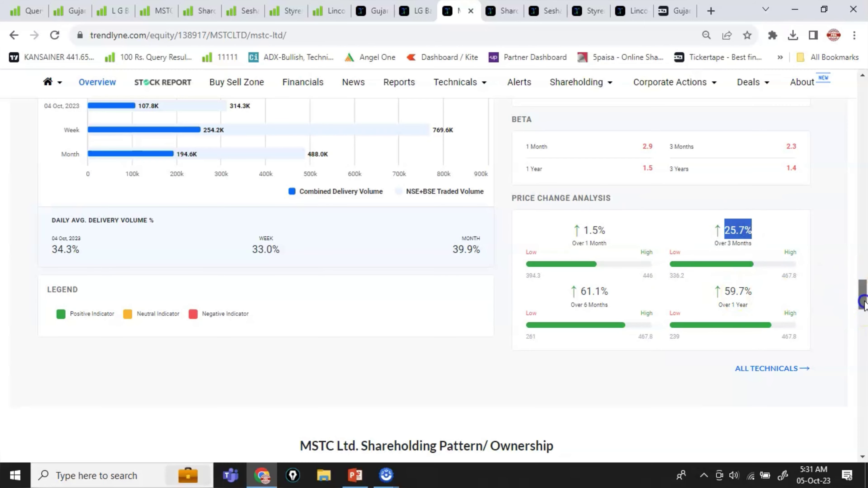
Step: Return to MSTC's Stock Analysis and check its annual revenue, annual net profit and quarterly net profit changes
left_click_drag(863, 301, 863, 255)
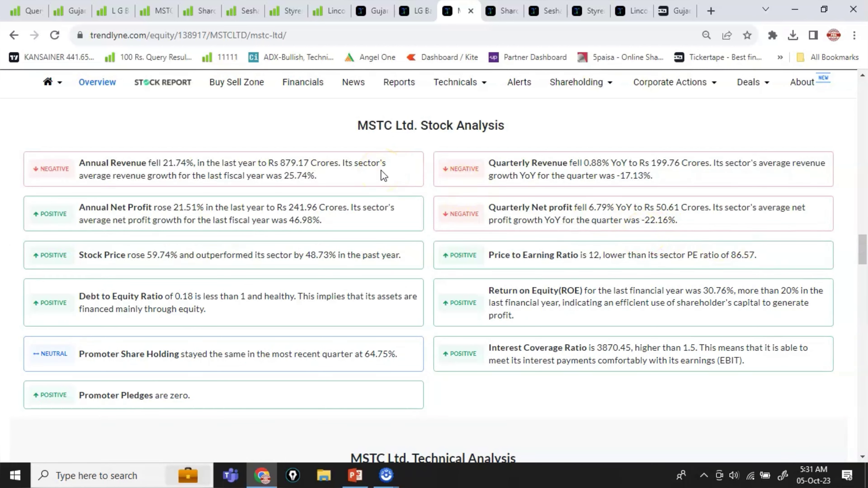
left_click(404, 170)
left_click(169, 216)
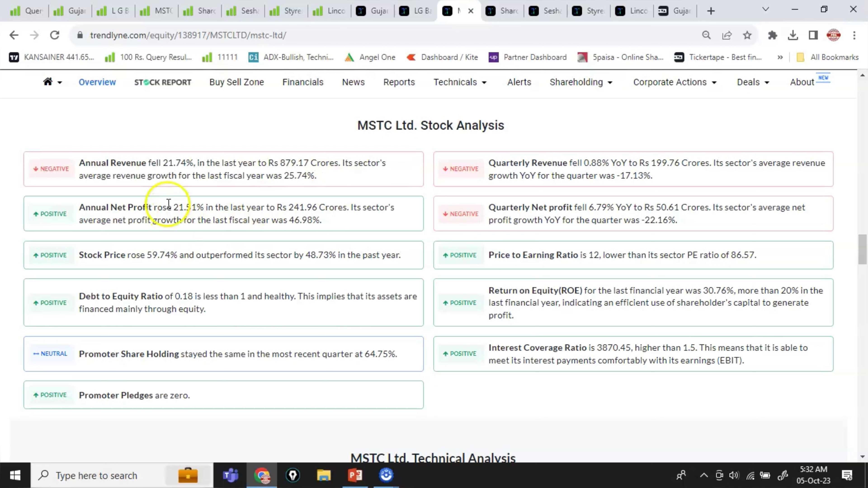
double_click(184, 207)
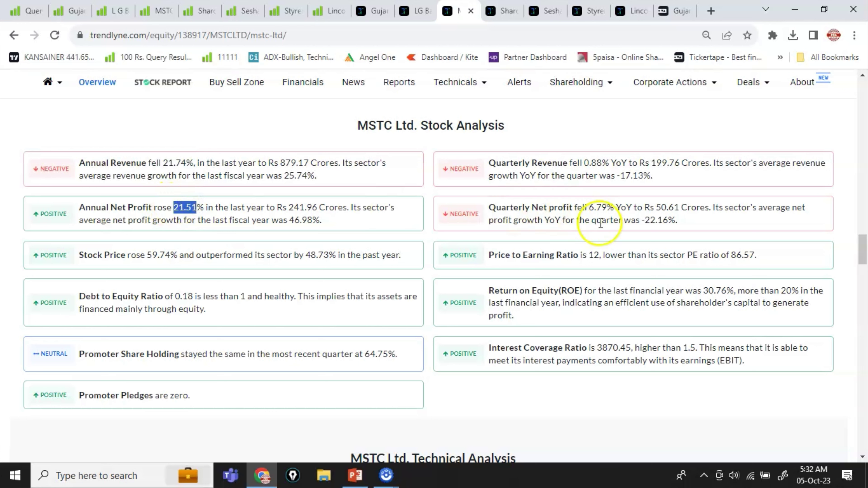
left_click_drag(585, 207, 608, 210)
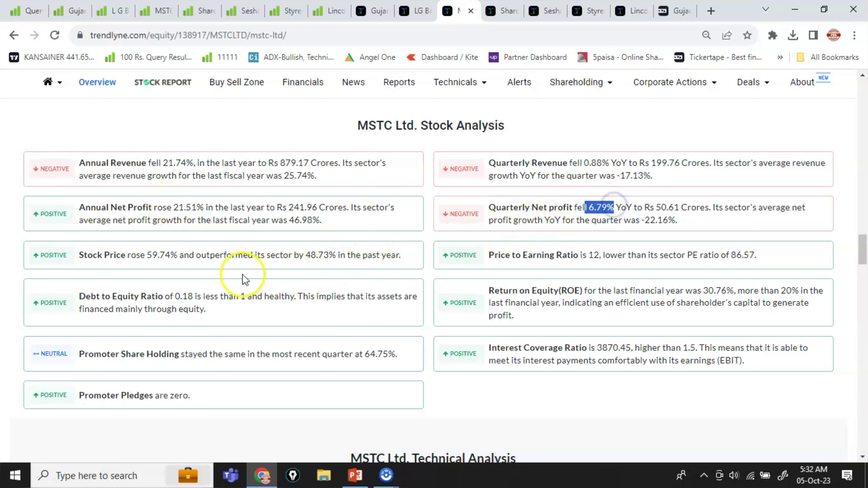
Step: Compare MSTC's one-year stock price performance and price-to-earnings ratio with those of its sector
left_click_drag(152, 255, 167, 253)
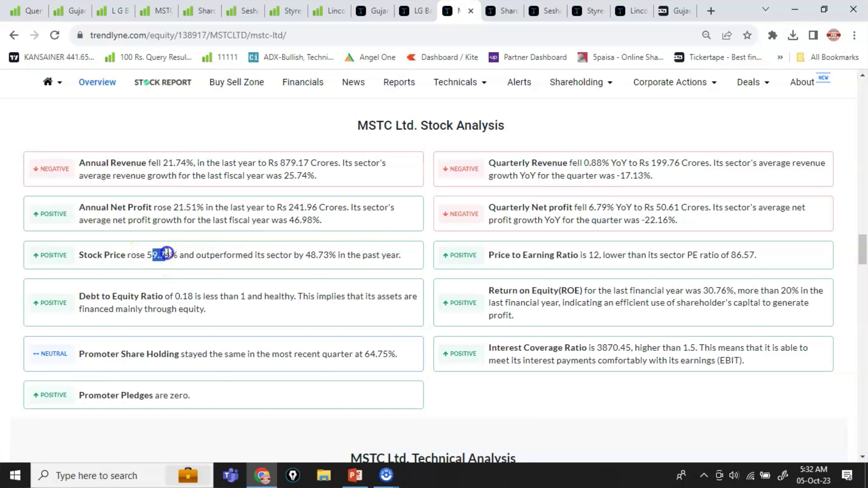
left_click_drag(299, 255, 333, 252)
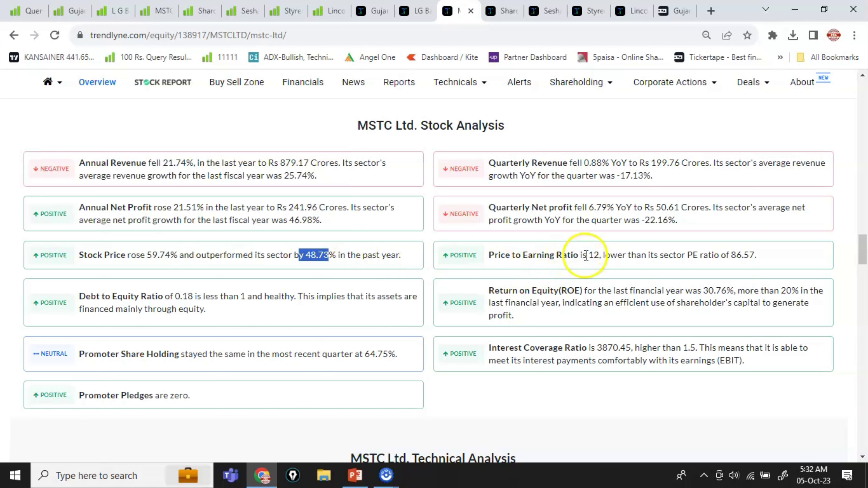
left_click_drag(585, 255, 598, 255)
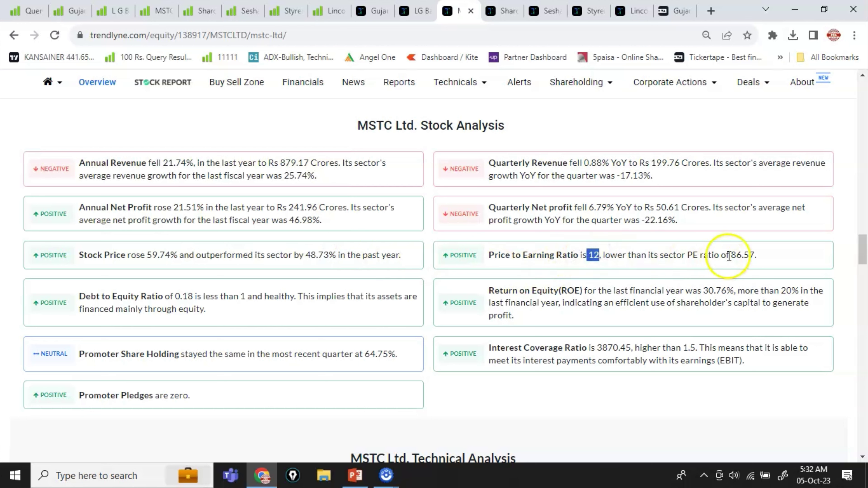
left_click_drag(741, 255, 755, 262)
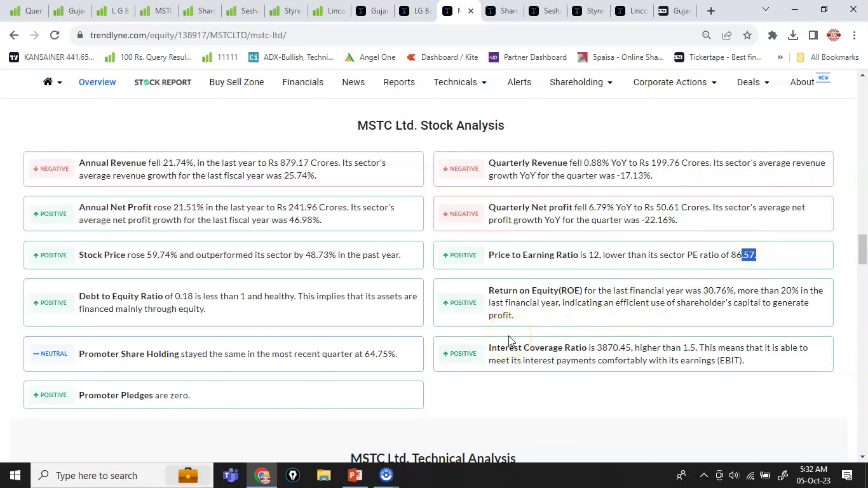
Step: Check MSTC's debt to equity, promoter shareholding and pledges, interest coverage ratio and return on equity in the Stock Analysis
left_click_drag(174, 296, 186, 291)
left_click_drag(130, 354, 178, 351)
left_click_drag(153, 395, 191, 396)
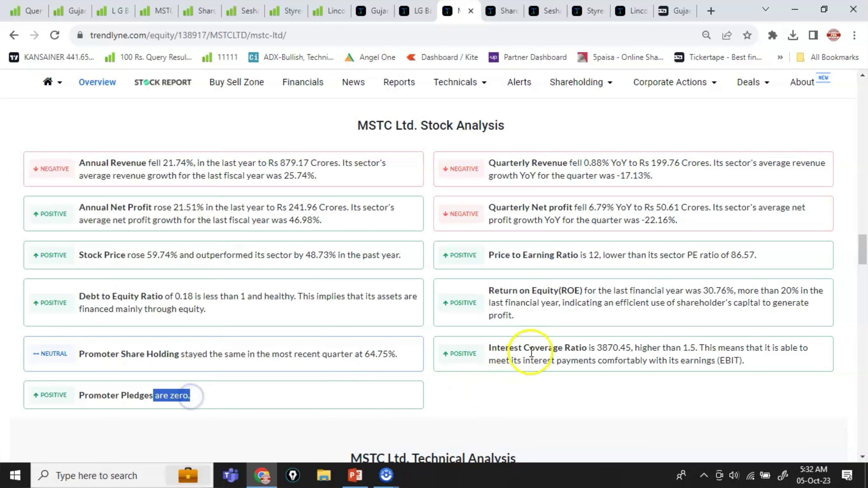
left_click_drag(529, 348, 642, 348)
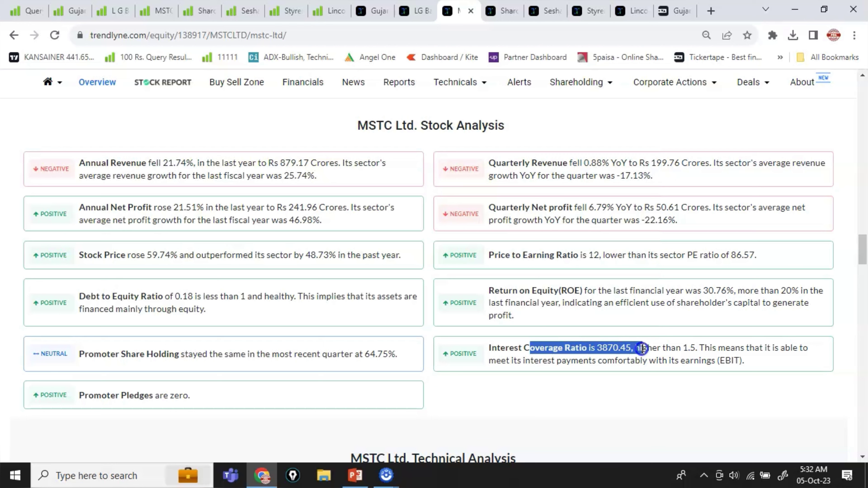
left_click(552, 286)
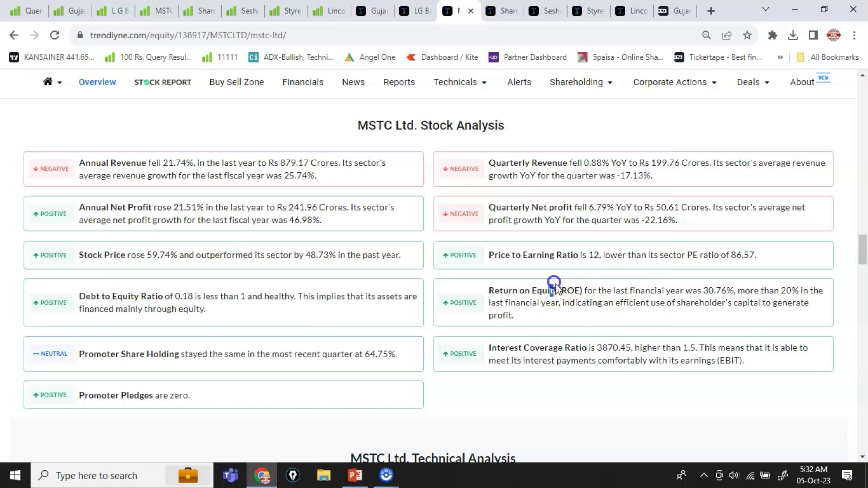
left_click_drag(574, 294, 707, 292)
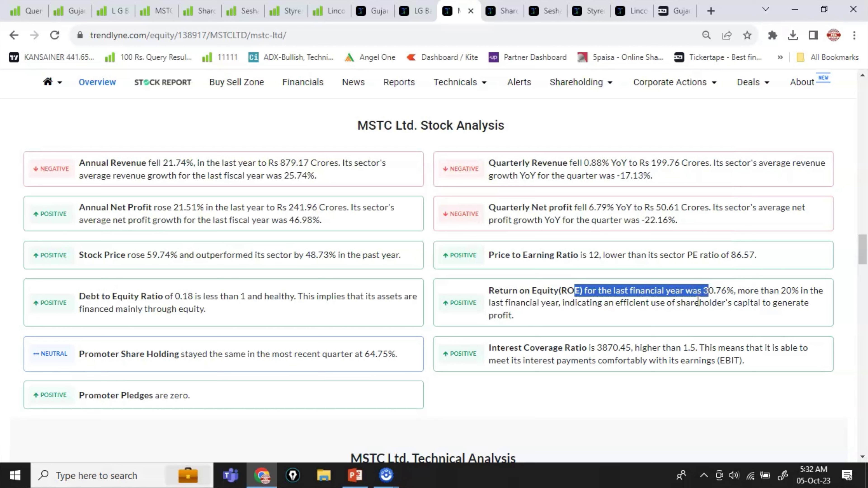